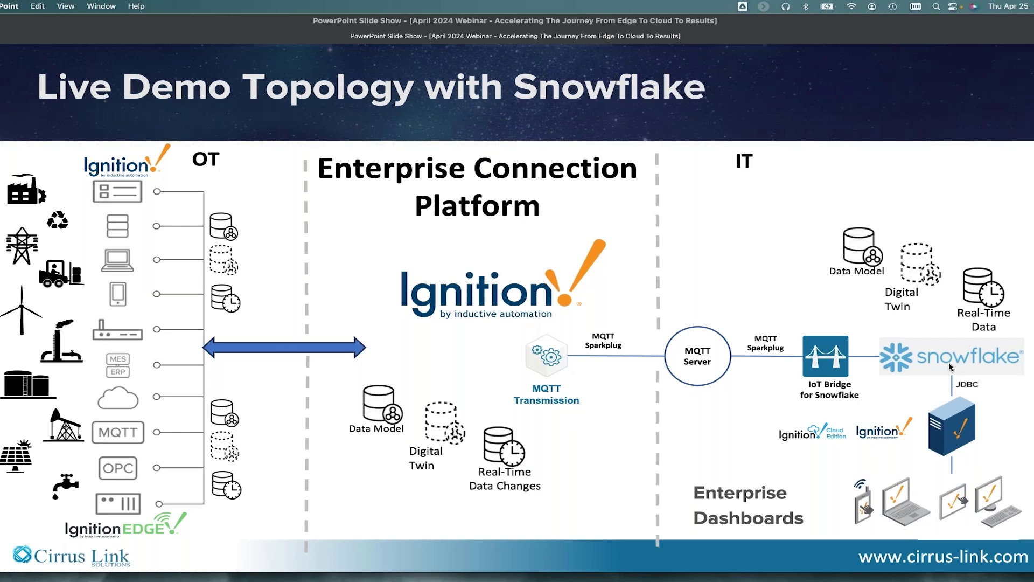
End the slide show on the demo topology slide and switch to Ignition Designer.
{"action": "key", "text": "Right"}
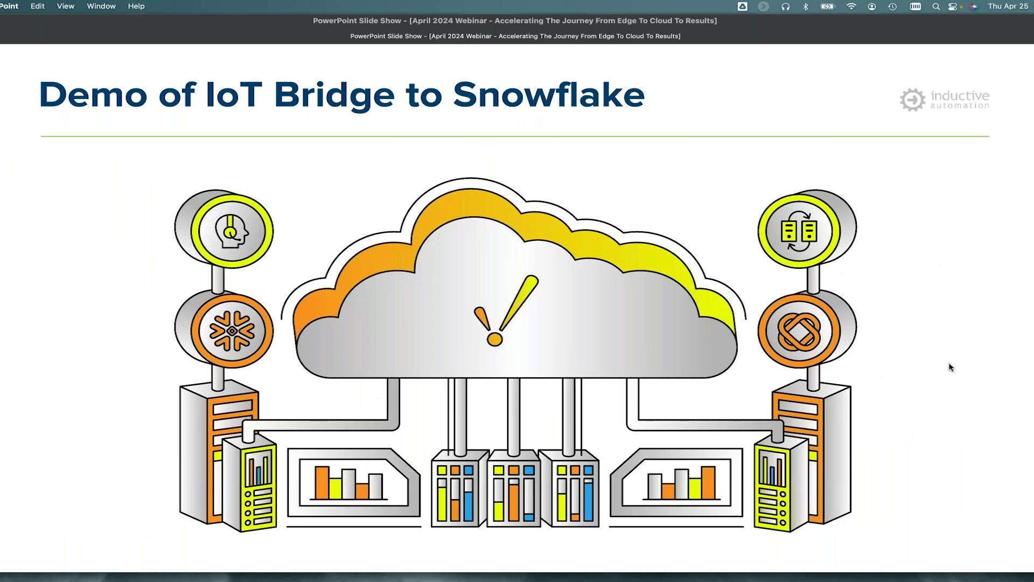
{"action": "key", "text": "Escape"}
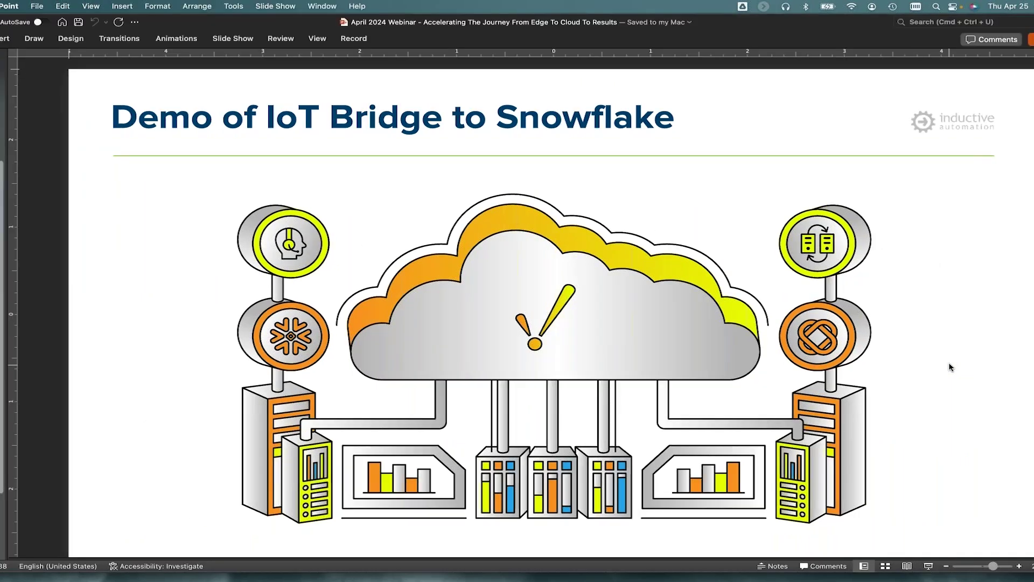
{"action": "key", "text": "Up"}
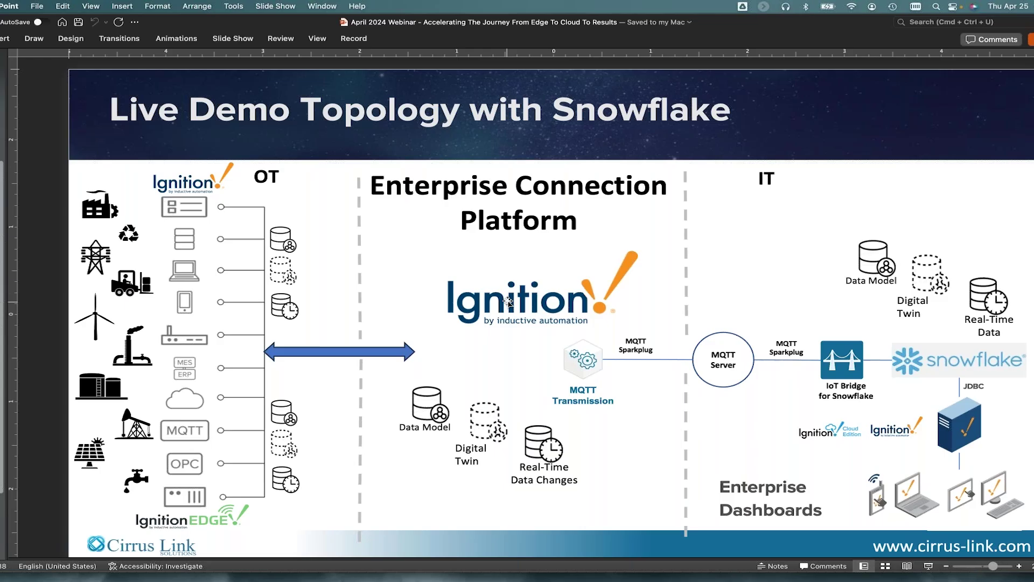
{"action": "key", "text": "super+Tab"}
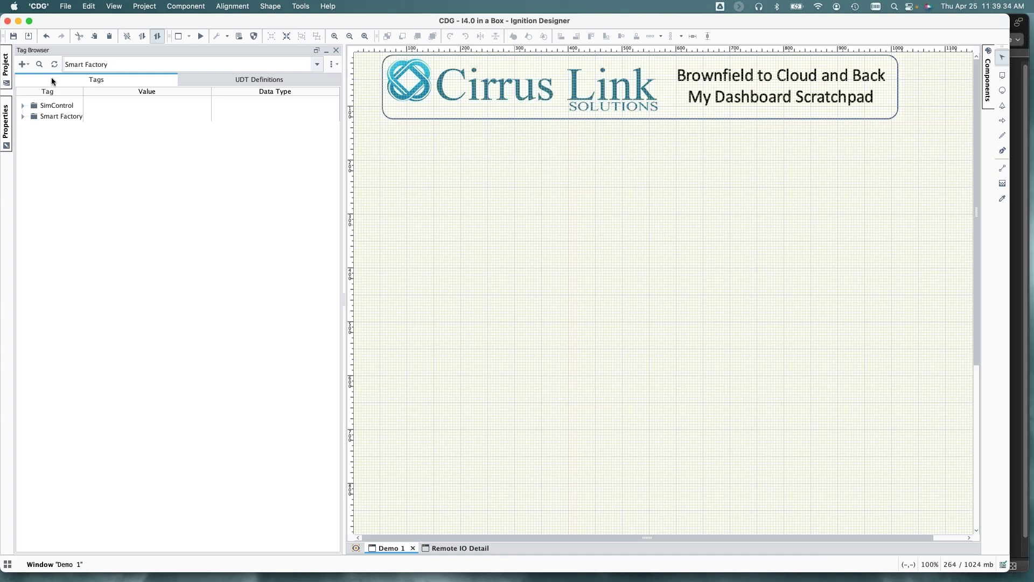
Expand Smart Factory 1 > Line 7 > Extruder07 and select its seven tags, Die Inlet Pressure through Screw Speed.
{"action": "left_click", "coordinate": [23, 117]}
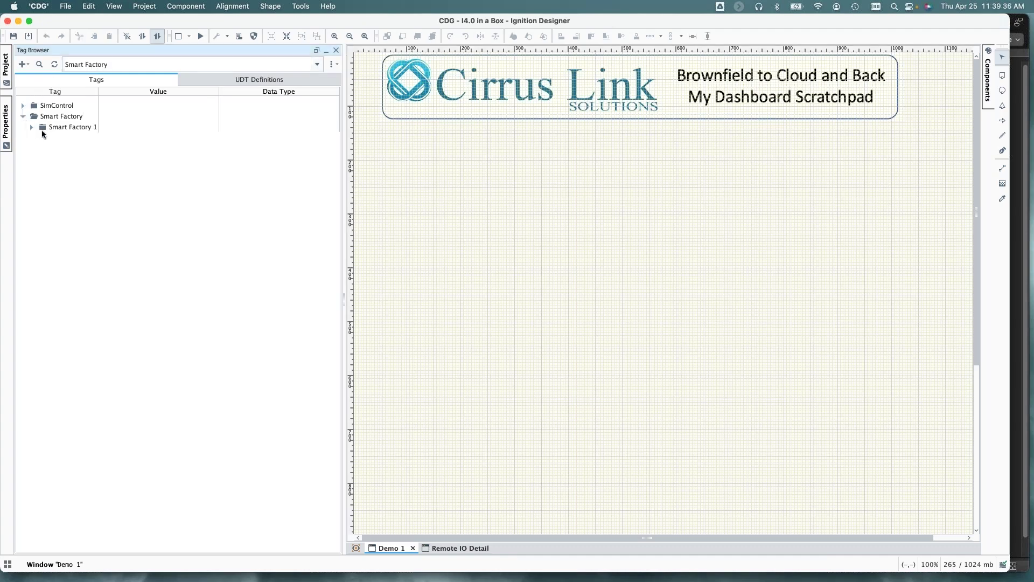
{"action": "left_click", "coordinate": [31, 127]}
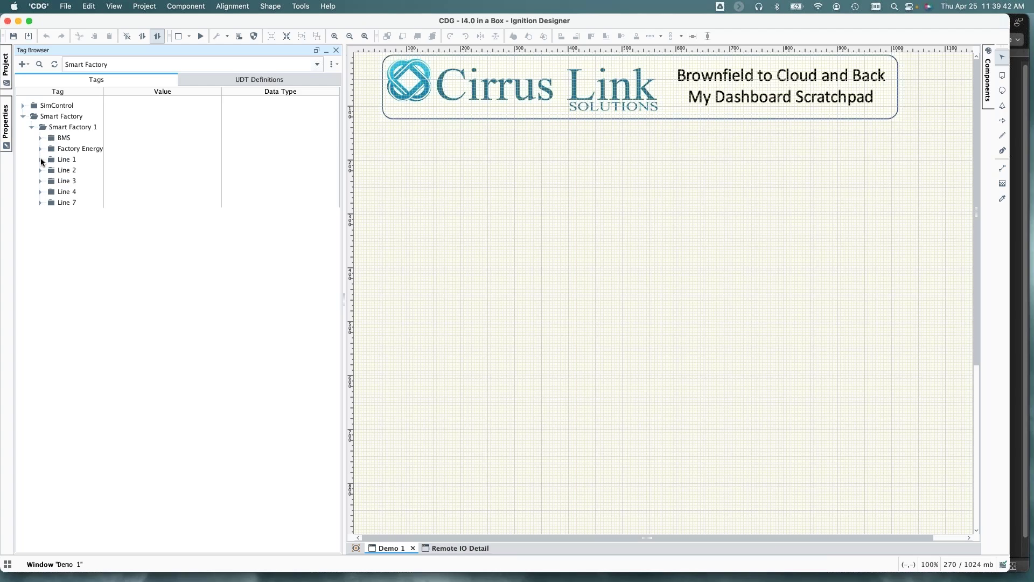
{"action": "left_click", "coordinate": [40, 160]}
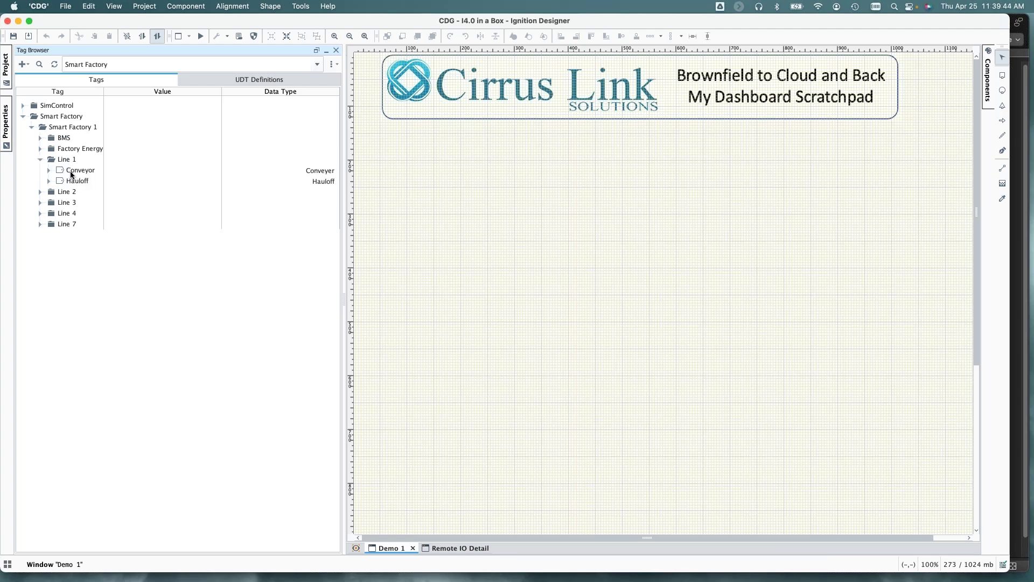
{"action": "left_click", "coordinate": [40, 192]}
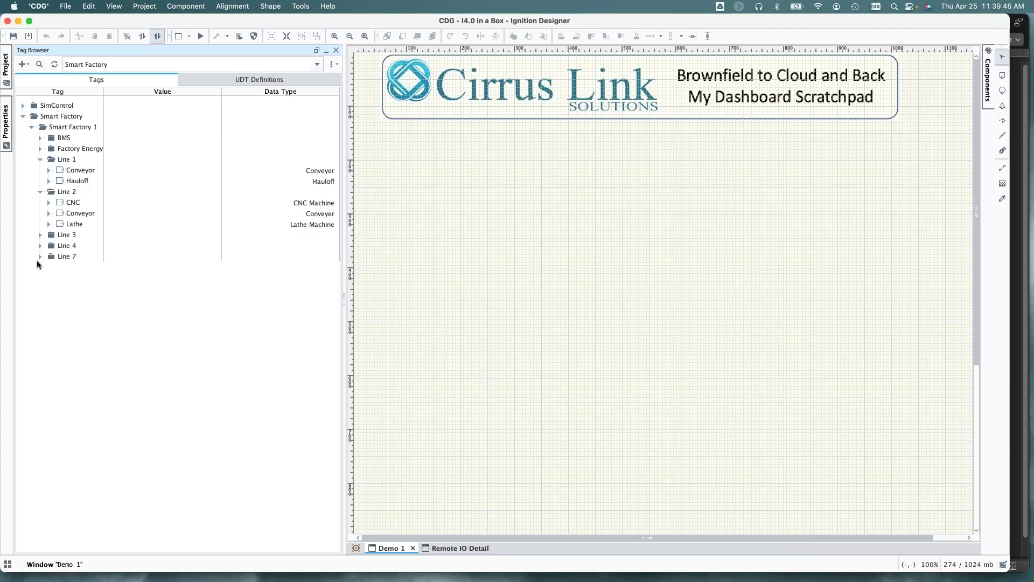
{"action": "left_click", "coordinate": [40, 257]}
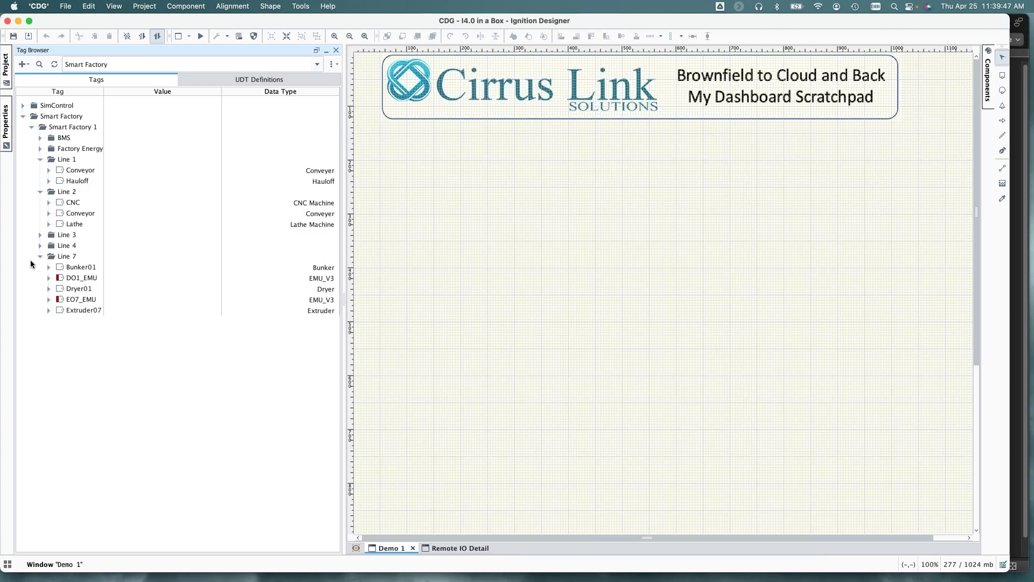
{"action": "left_click", "coordinate": [48, 311]}
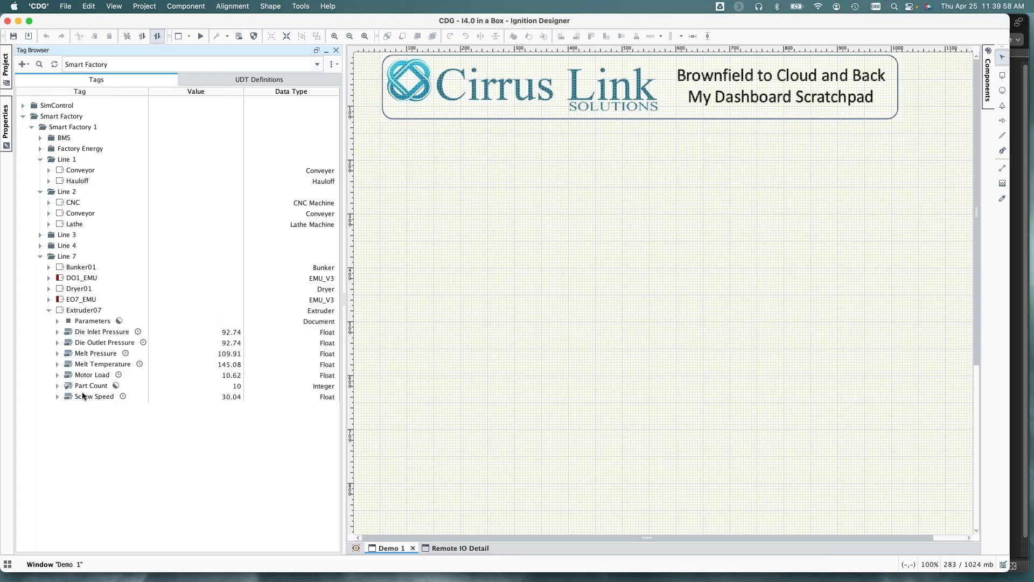
{"action": "left_click", "coordinate": [90, 331]}
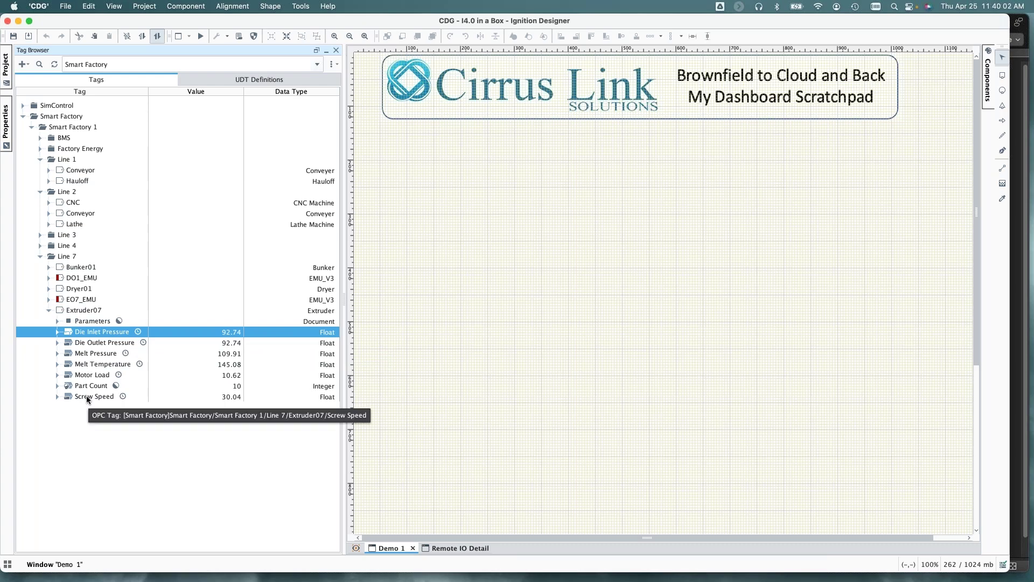
{"action": "left_click", "coordinate": [86, 395], "text": "shift"}
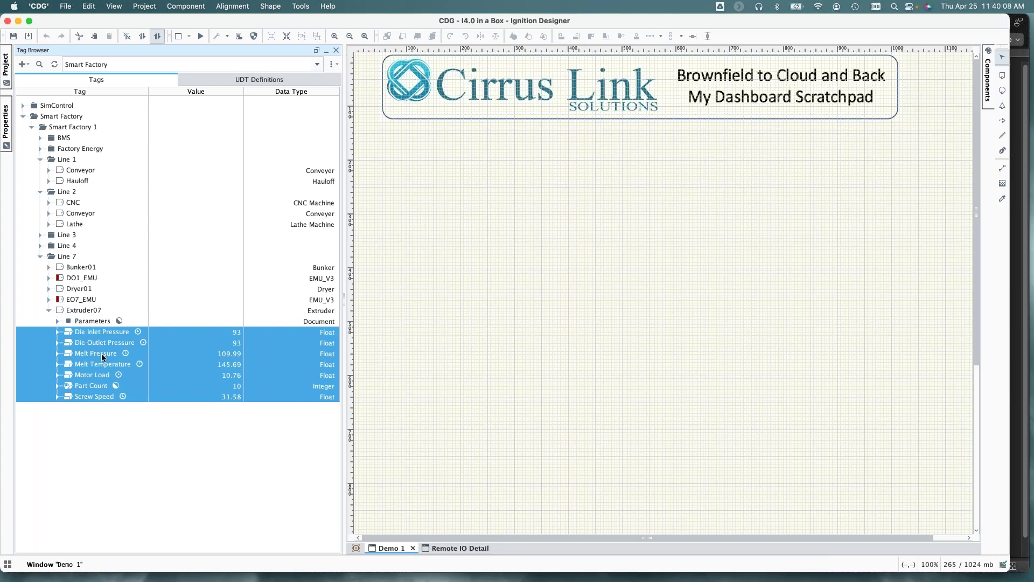
After a mixed data type error, drop the five float tags onto the canvas as numeric labels.
{"action": "left_click_drag", "start_coordinate": [85, 357], "coordinate": [447, 264]}
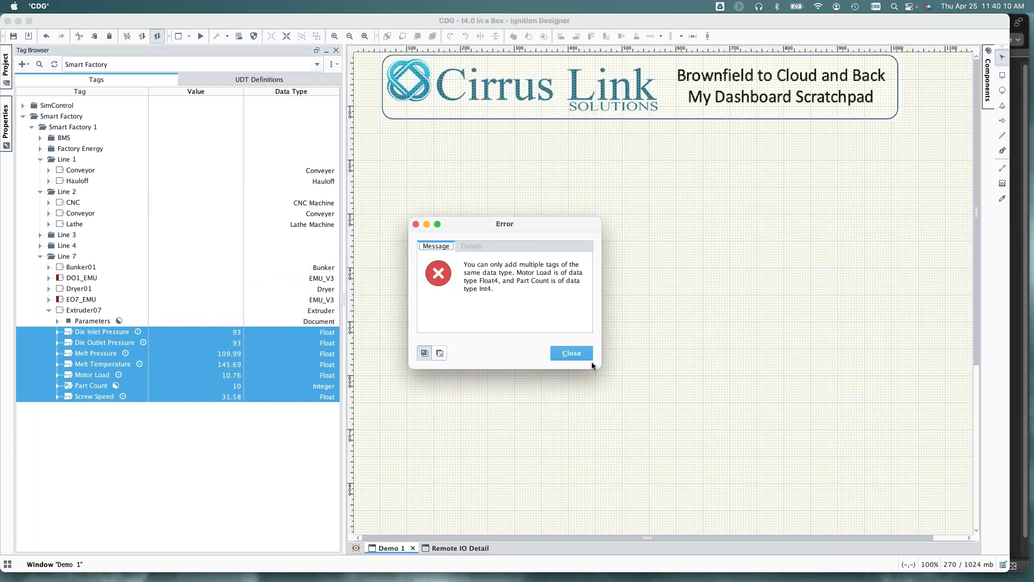
{"action": "left_click", "coordinate": [572, 353]}
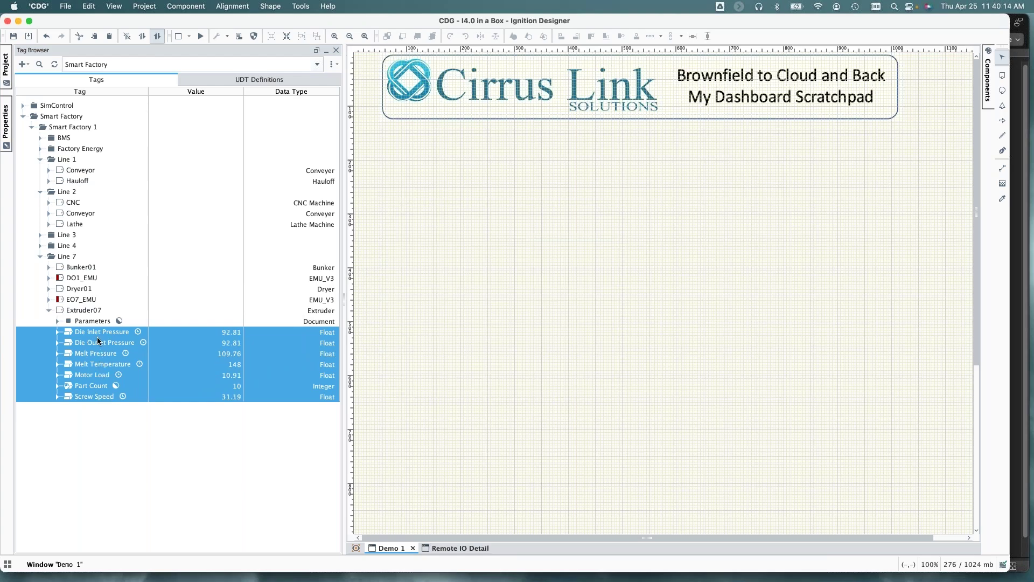
{"action": "left_click", "coordinate": [92, 388]}
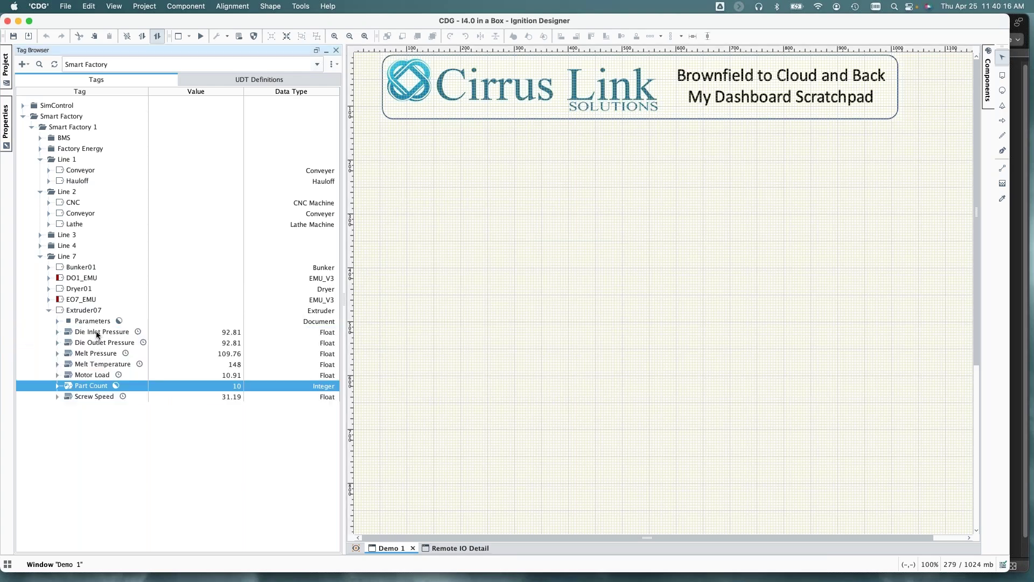
{"action": "left_click", "coordinate": [88, 377], "text": "shift"}
{"action": "left_click_drag", "start_coordinate": [89, 365], "coordinate": [459, 290]}
{"action": "mouse_move", "coordinate": [484, 293]}
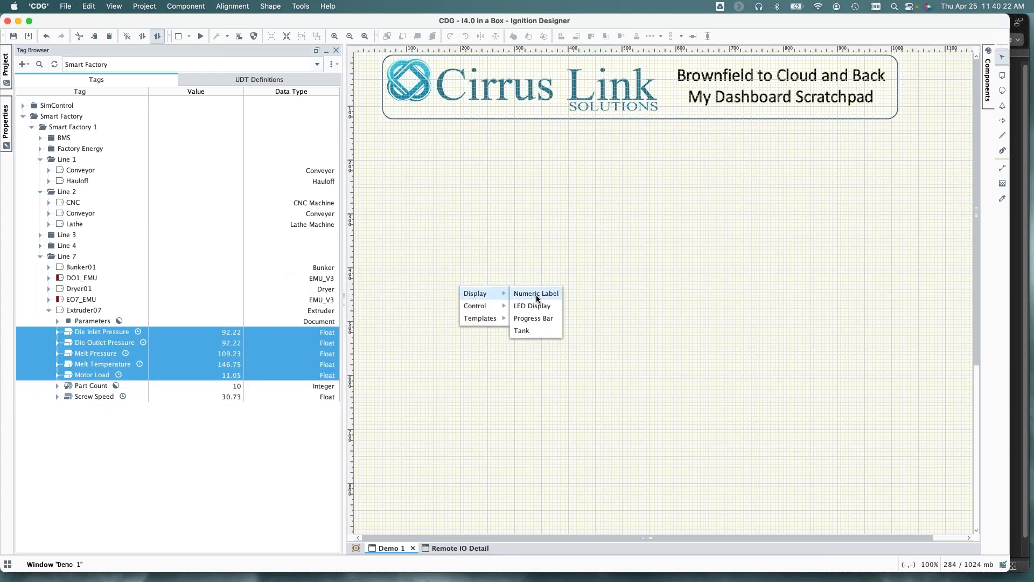
{"action": "left_click", "coordinate": [537, 294]}
Widen the five numeric labels so their values fit, then inspect the temperature label.
{"action": "left_click", "coordinate": [509, 385]}
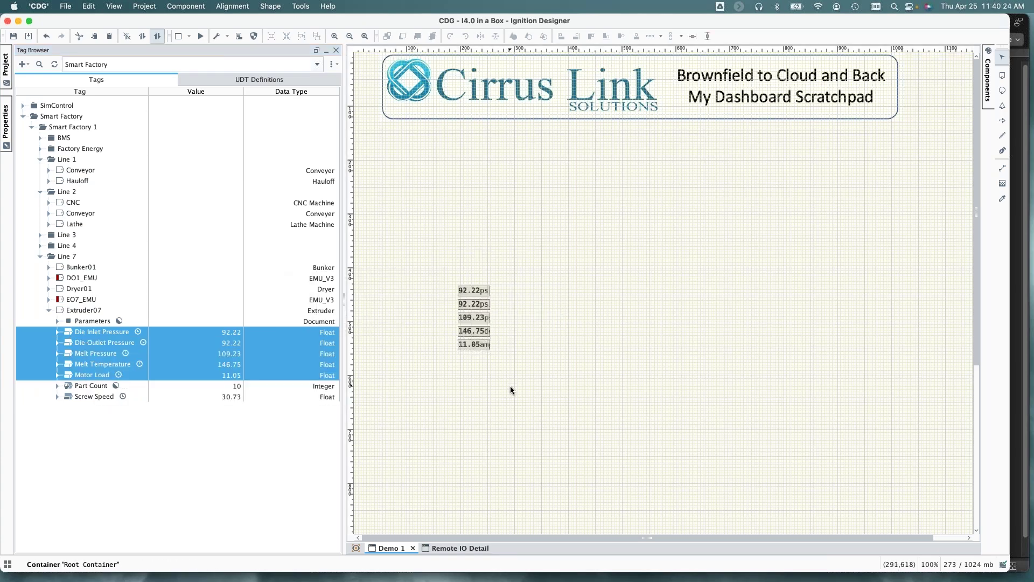
{"action": "left_click_drag", "start_coordinate": [511, 387], "coordinate": [437, 269]}
{"action": "left_click_drag", "start_coordinate": [491, 317], "coordinate": [539, 323]}
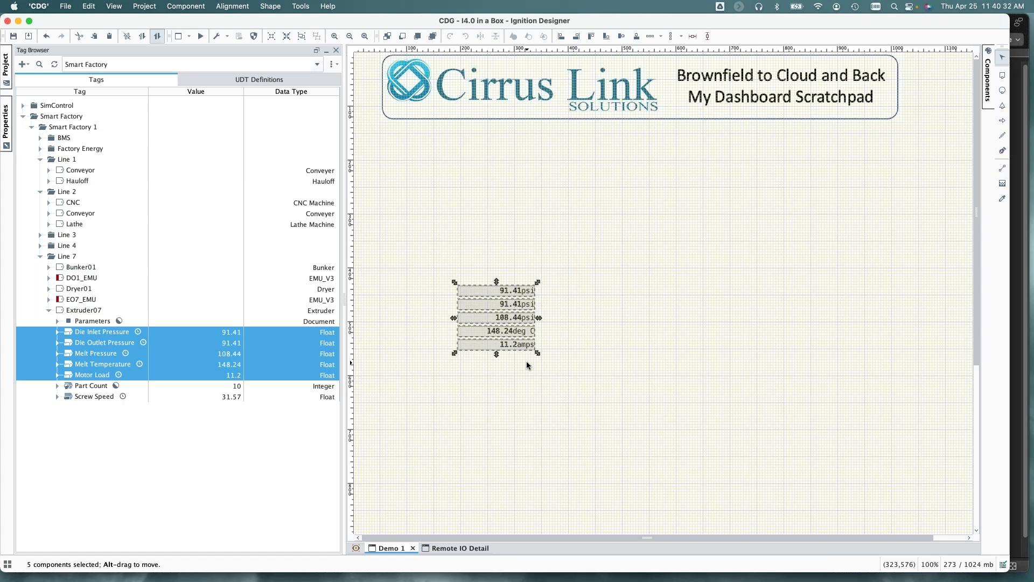
{"action": "left_click", "coordinate": [526, 365]}
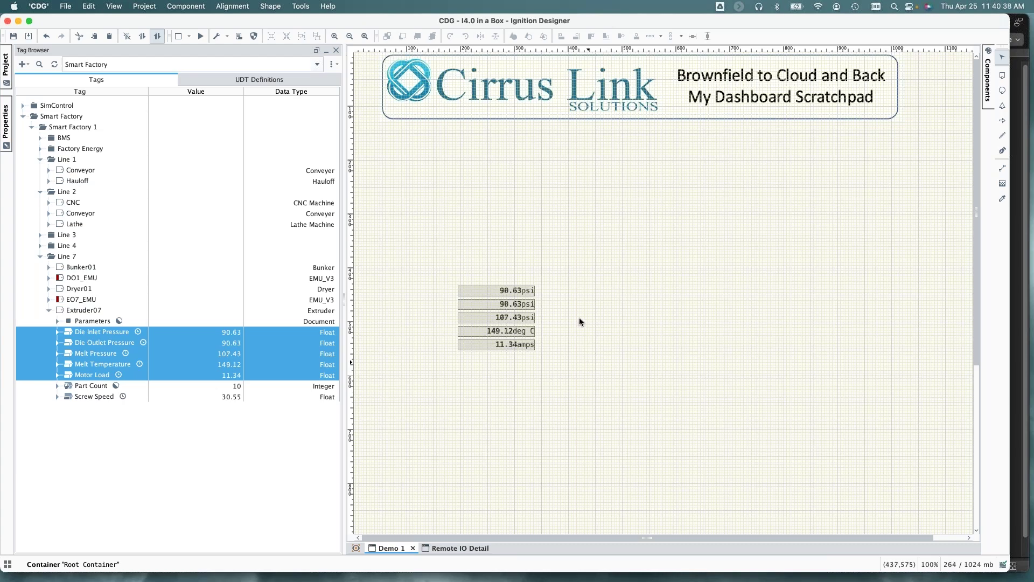
{"action": "left_click", "coordinate": [478, 334]}
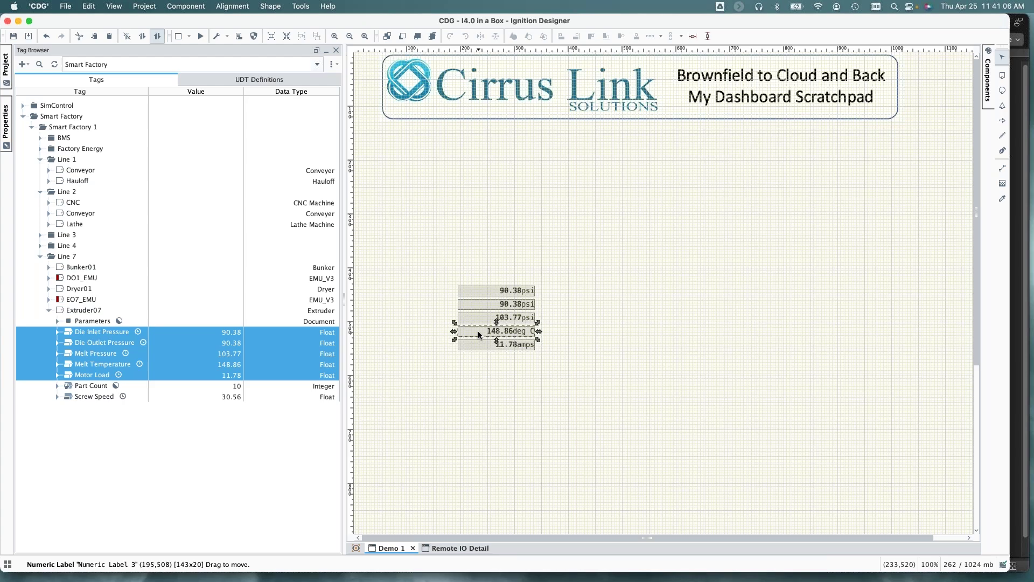
{"action": "left_click", "coordinate": [445, 269]}
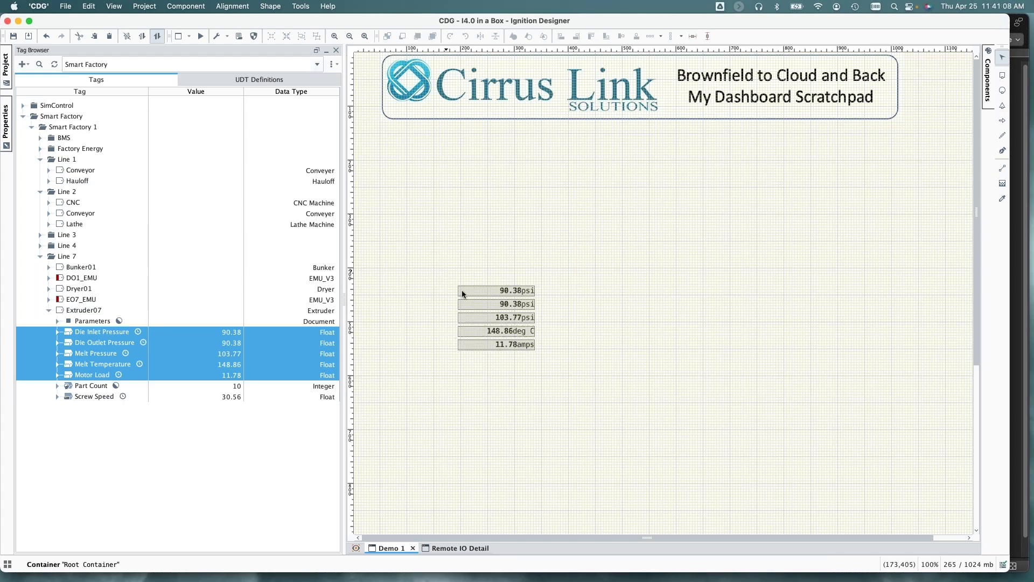
Delete all five numeric labels and show the UDT definitions list.
{"action": "left_click_drag", "start_coordinate": [462, 294], "coordinate": [561, 373]}
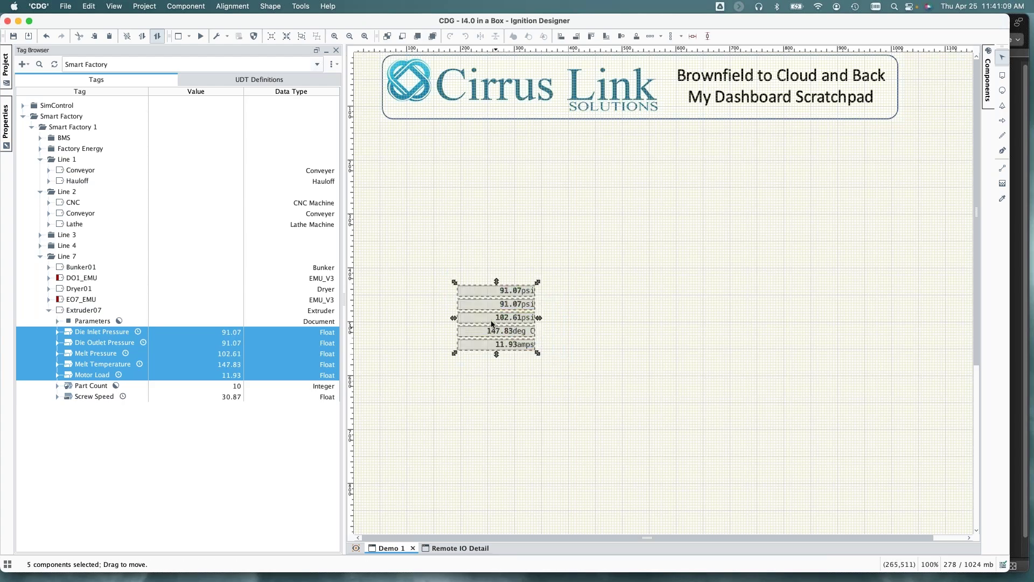
{"action": "right_click", "coordinate": [491, 324]}
{"action": "left_click", "coordinate": [515, 370]}
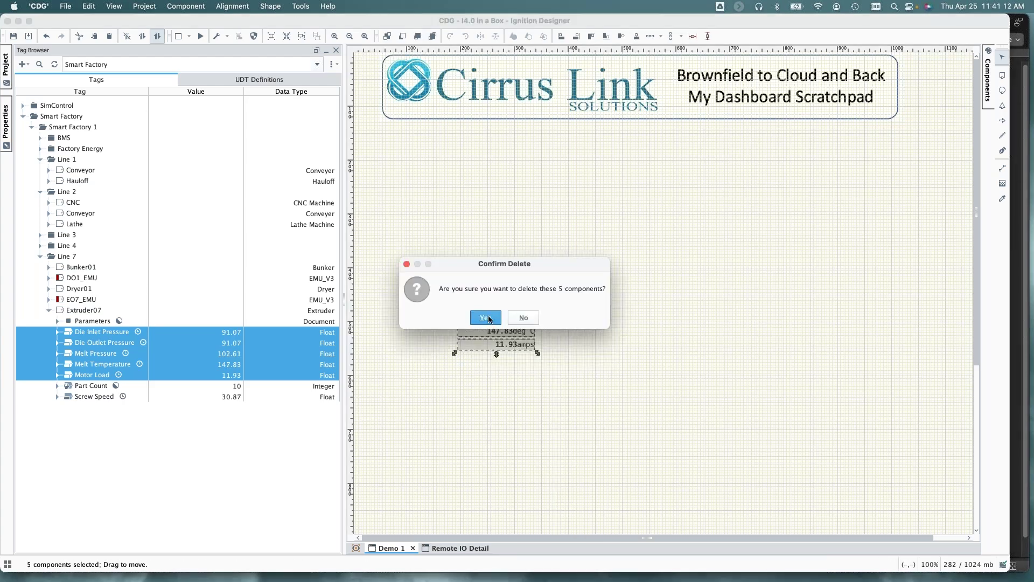
{"action": "left_click", "coordinate": [484, 317]}
{"action": "left_click", "coordinate": [237, 79]}
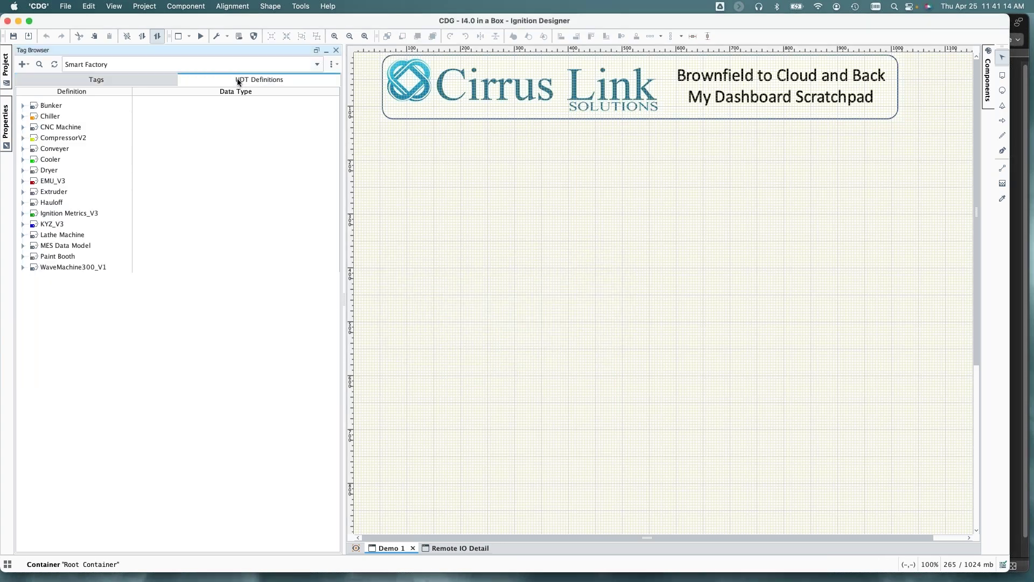
Open the Extruder UDT definition and view its parameters.
{"action": "double_click", "coordinate": [54, 192]}
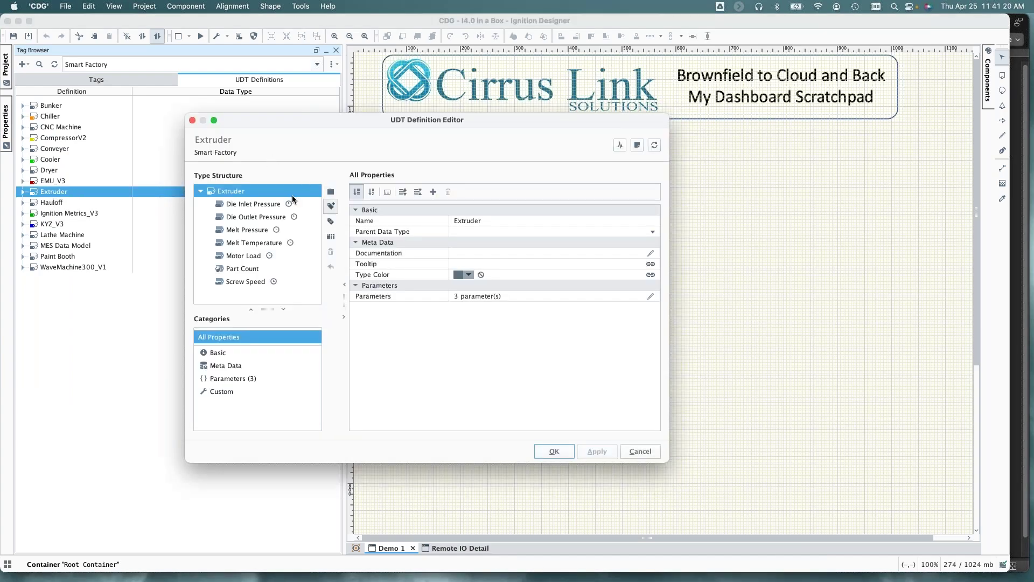
{"action": "left_click", "coordinate": [202, 191]}
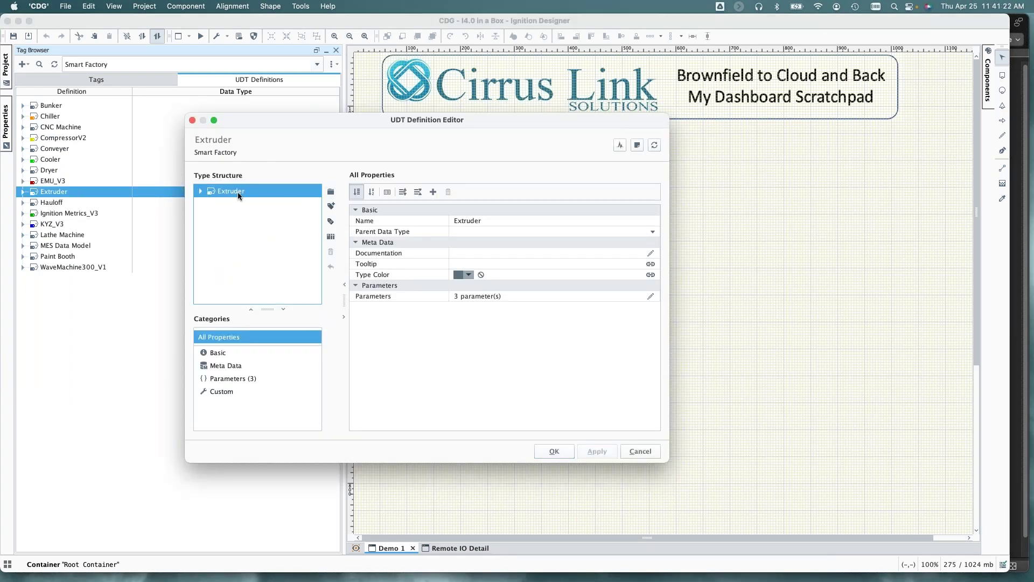
{"action": "left_click", "coordinate": [650, 296]}
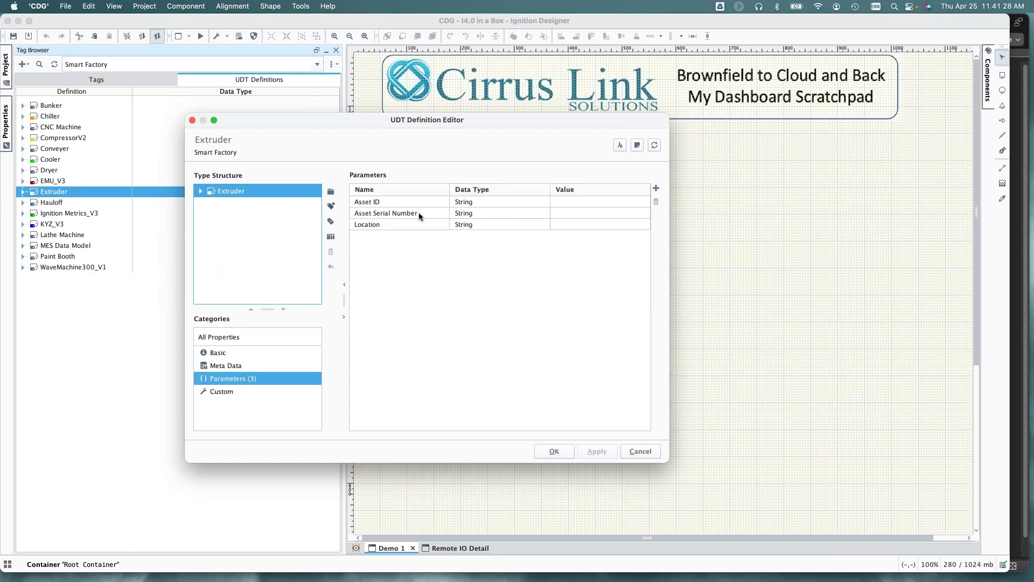
Inspect Melt Temperature's engineering limits (high 225.0) and deg C units, then close the editor.
{"action": "left_click", "coordinate": [199, 192]}
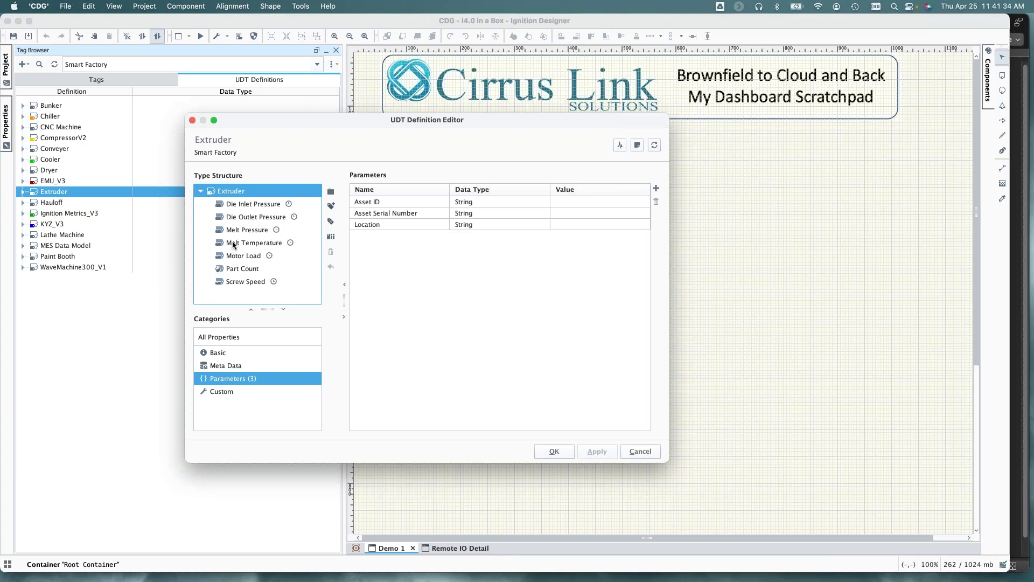
{"action": "left_click", "coordinate": [232, 244]}
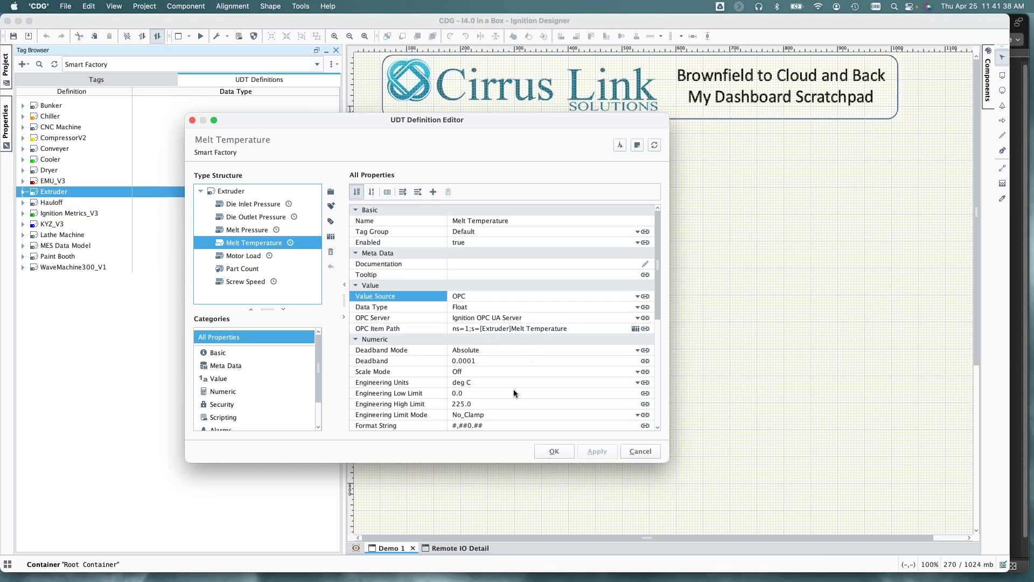
{"action": "left_click", "coordinate": [480, 396]}
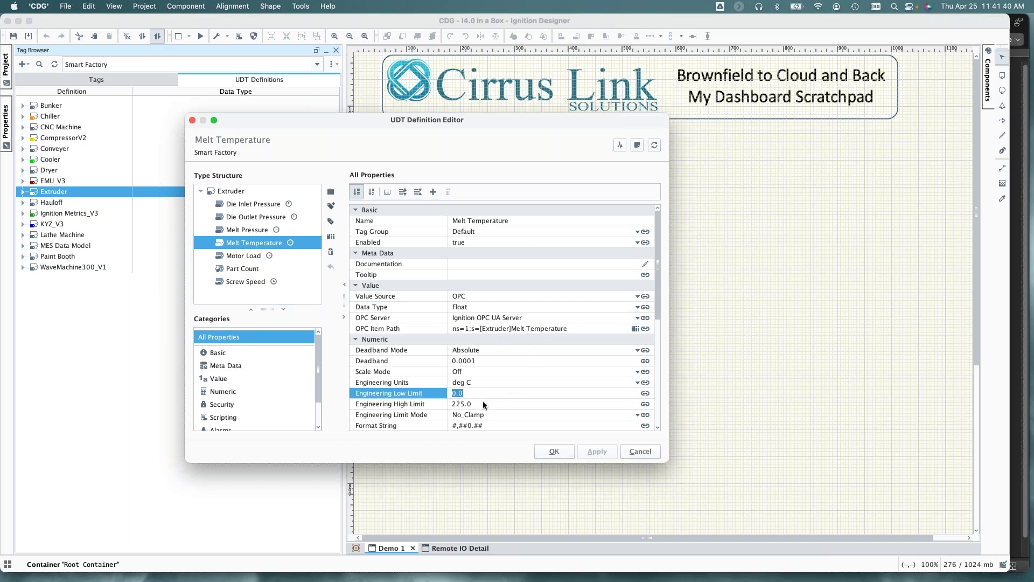
{"action": "left_click", "coordinate": [482, 403]}
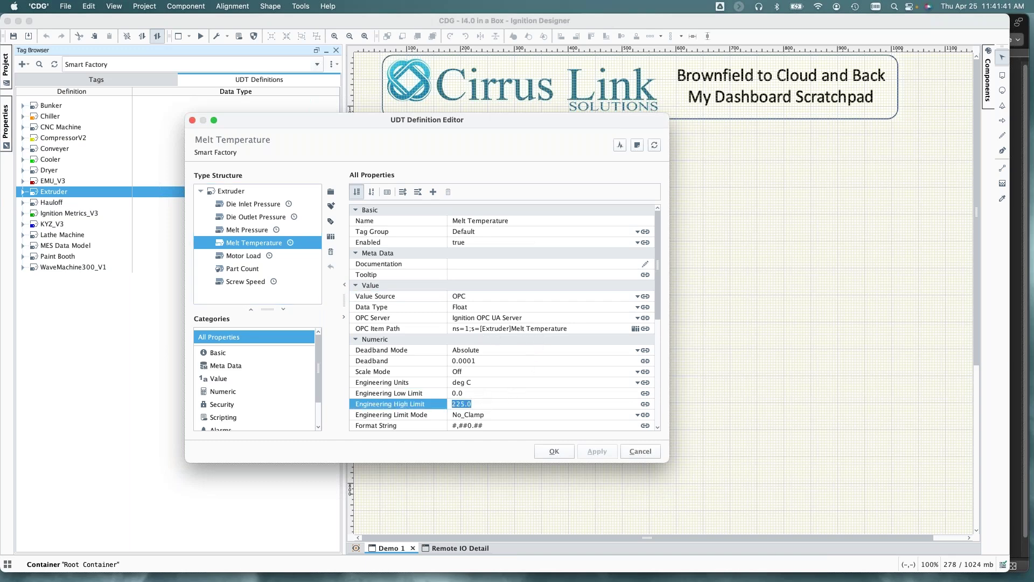
{"action": "left_click", "coordinate": [479, 382]}
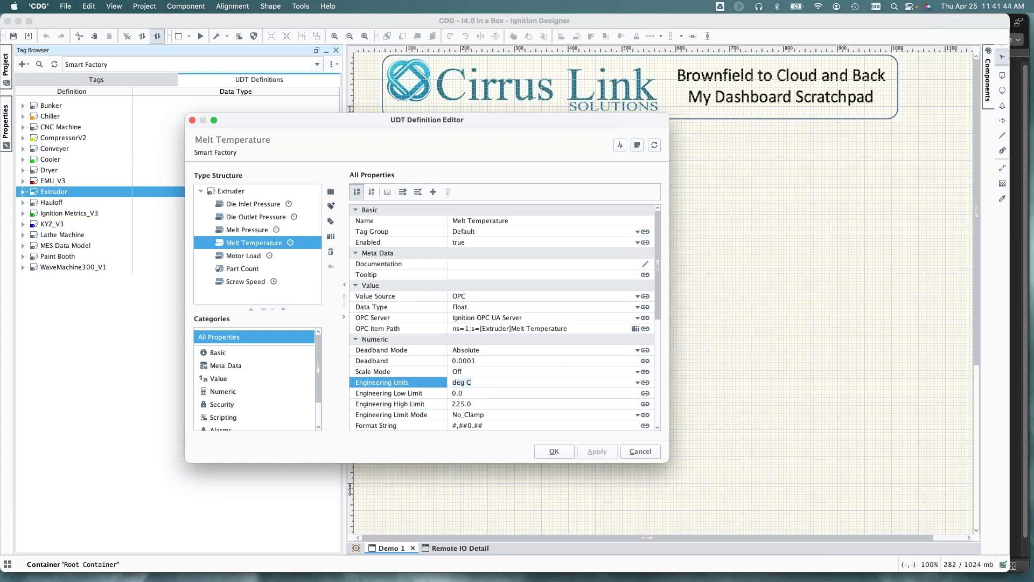
{"action": "scroll", "coordinate": [504, 318], "scroll_direction": "down", "scroll_amount": 5}
{"action": "scroll", "coordinate": [505, 318], "scroll_direction": "up", "scroll_amount": 5}
{"action": "left_click", "coordinate": [192, 119]}
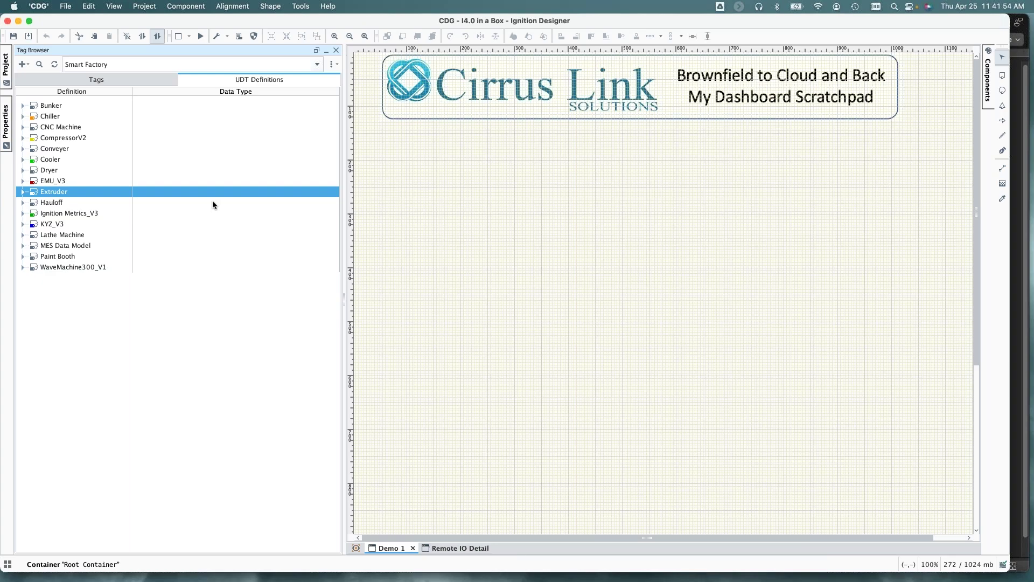
In the live tag tree, inspect Extruder07's Asset ID, Asset Serial Number and Location, and expand Melt Temperature.
{"action": "left_click", "coordinate": [86, 78]}
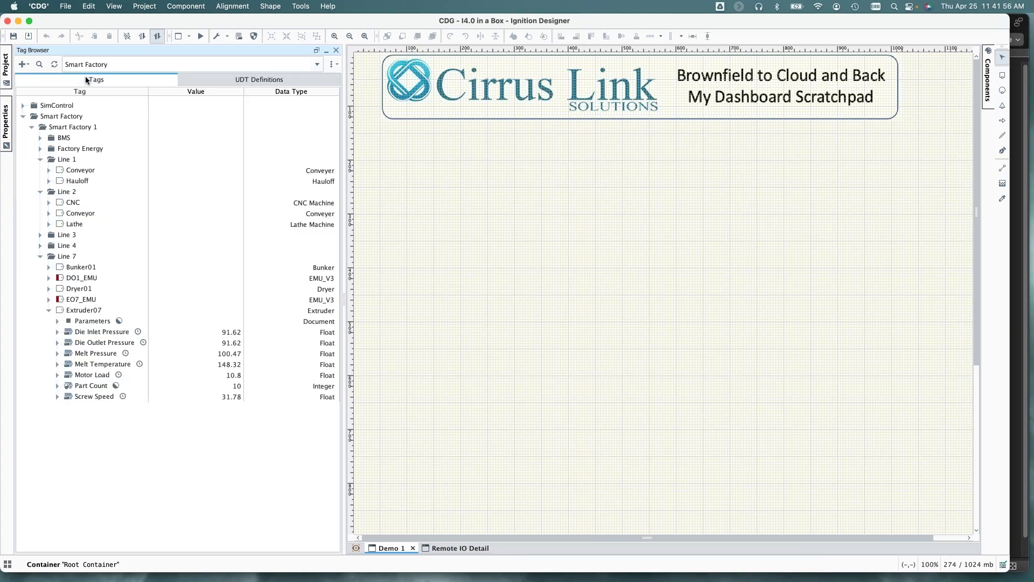
{"action": "left_click", "coordinate": [49, 309]}
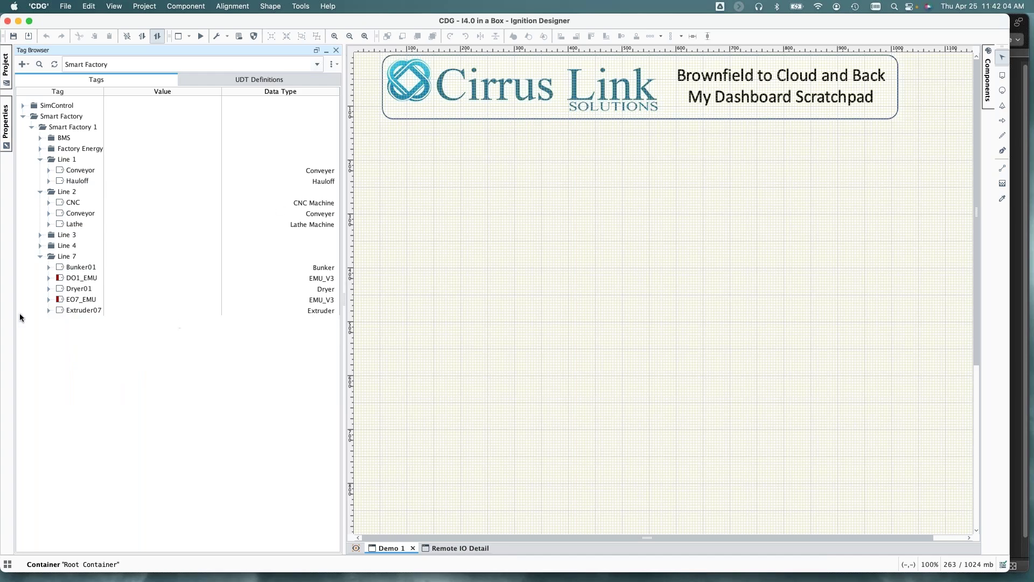
{"action": "left_click", "coordinate": [48, 310]}
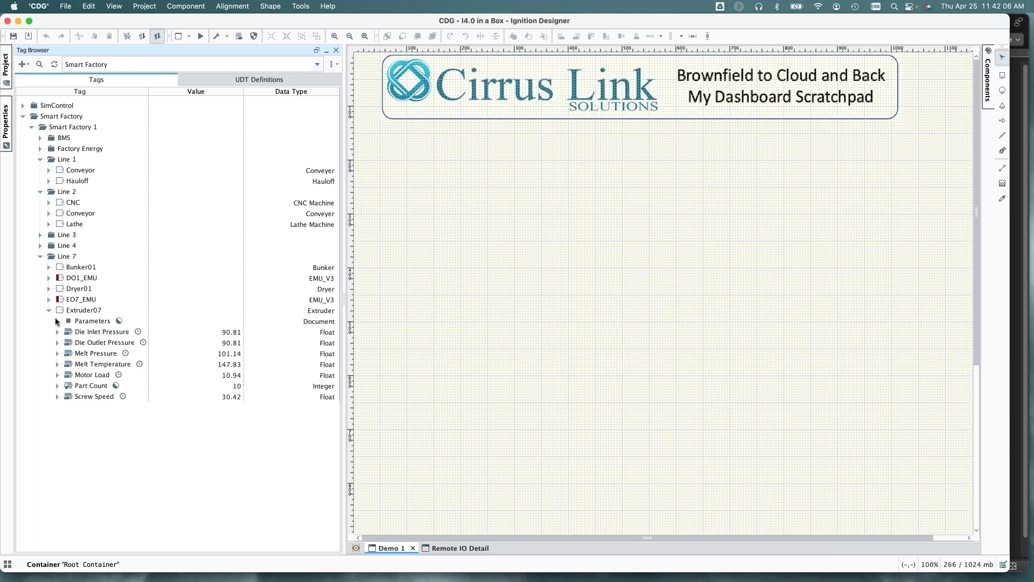
{"action": "left_click", "coordinate": [58, 321]}
{"action": "left_click", "coordinate": [87, 332]}
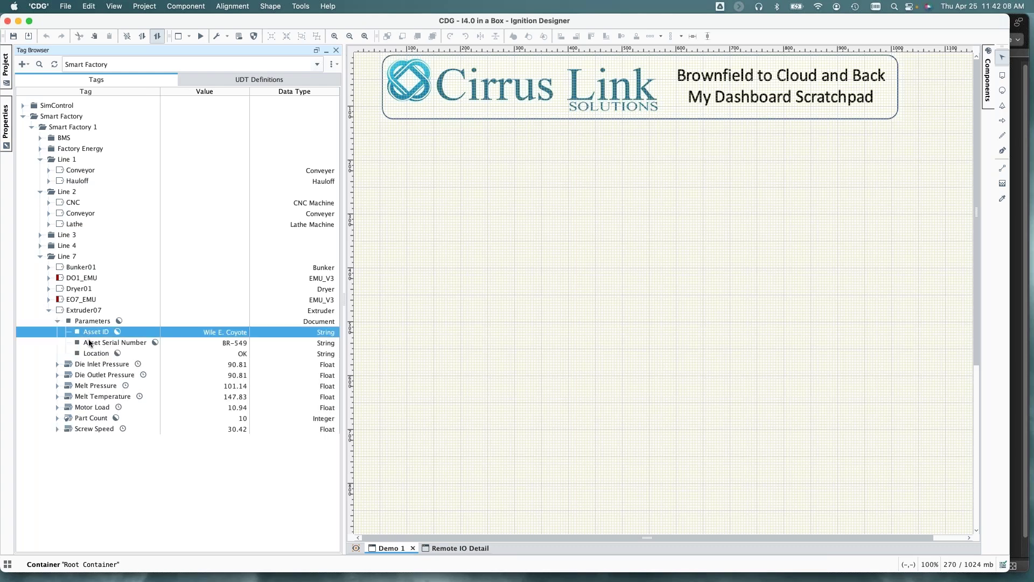
{"action": "left_click", "coordinate": [88, 343]}
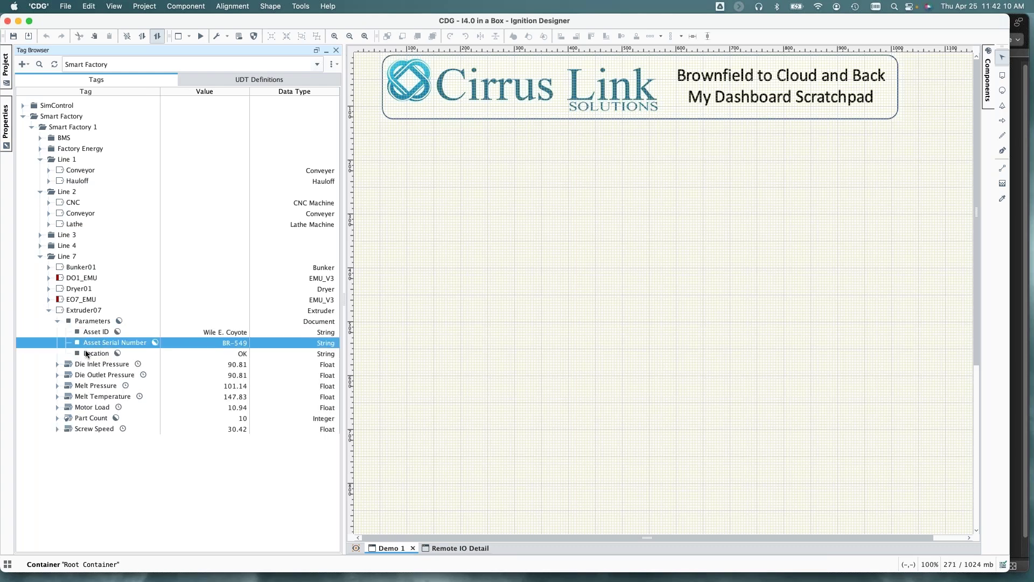
{"action": "left_click", "coordinate": [87, 353]}
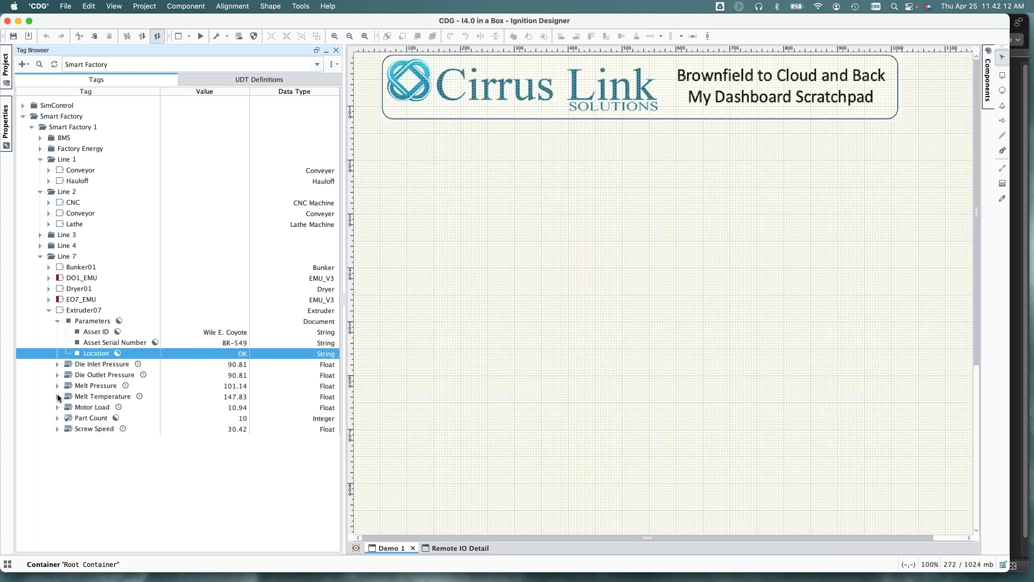
{"action": "left_click", "coordinate": [57, 397]}
{"action": "scroll", "coordinate": [121, 457], "scroll_direction": "down", "scroll_amount": 3}
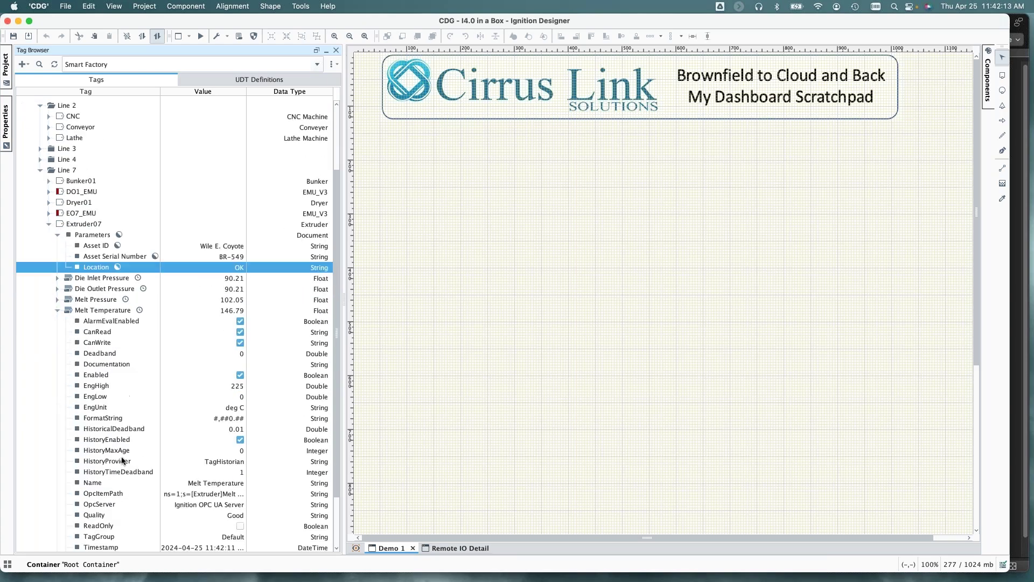
{"action": "scroll", "coordinate": [122, 456], "scroll_direction": "up", "scroll_amount": 3}
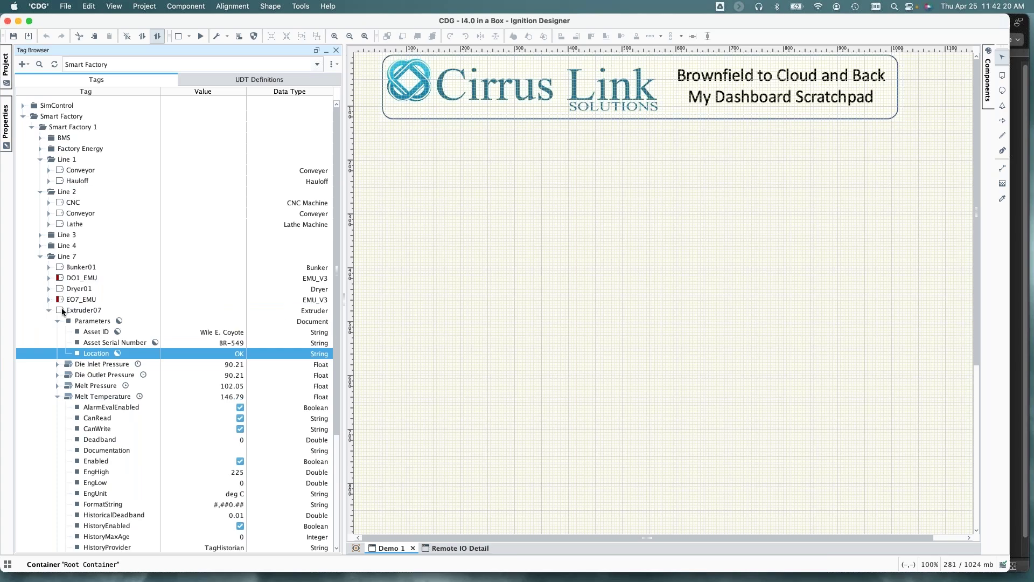
Place stacked Extruder07, Bunker01 and Dryer01 displays on the canvas.
{"action": "left_click_drag", "start_coordinate": [62, 312], "coordinate": [402, 243]}
{"action": "left_click_drag", "start_coordinate": [506, 256], "coordinate": [496, 258]}
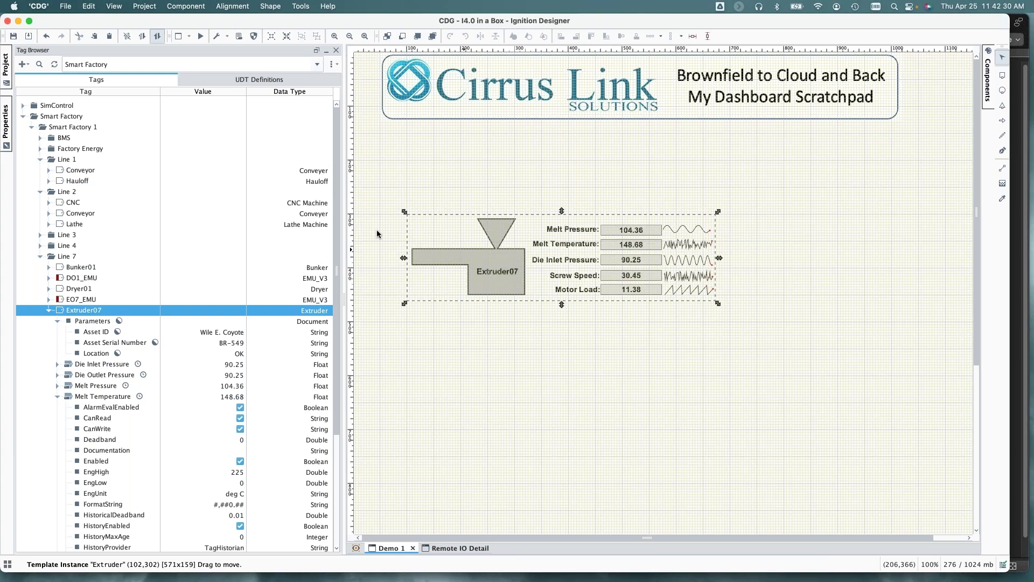
{"action": "left_click_drag", "start_coordinate": [64, 268], "coordinate": [496, 333]}
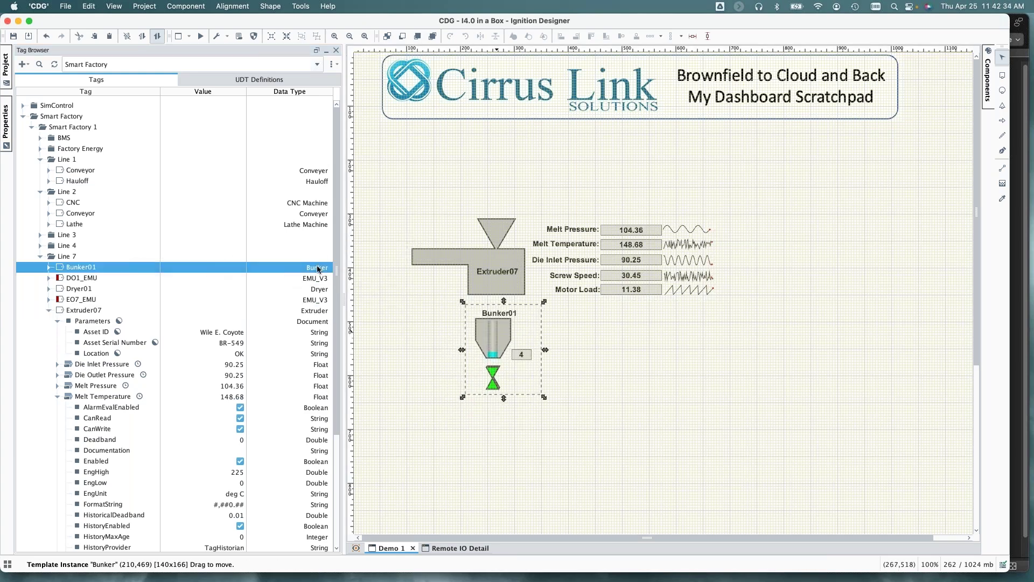
{"action": "left_click_drag", "start_coordinate": [73, 290], "coordinate": [454, 419]}
{"action": "left_click_drag", "start_coordinate": [519, 445], "coordinate": [501, 417]}
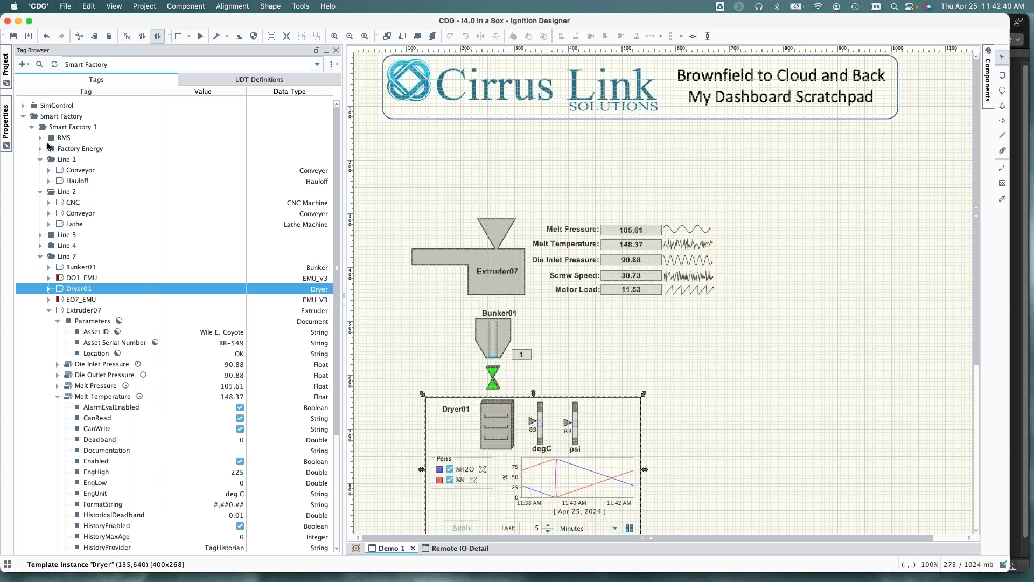
Add Factory 1 Service Meter and EO7_EMU displays, preview live values, then switch to PowerPoint.
{"action": "left_click", "coordinate": [40, 149]}
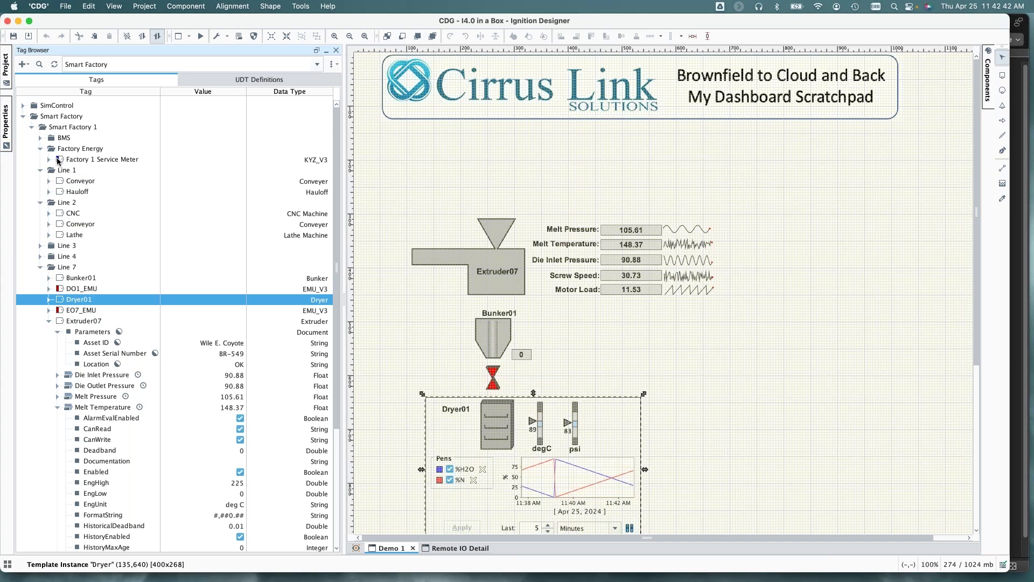
{"action": "left_click", "coordinate": [59, 160]}
{"action": "left_click_drag", "start_coordinate": [99, 158], "coordinate": [536, 164]}
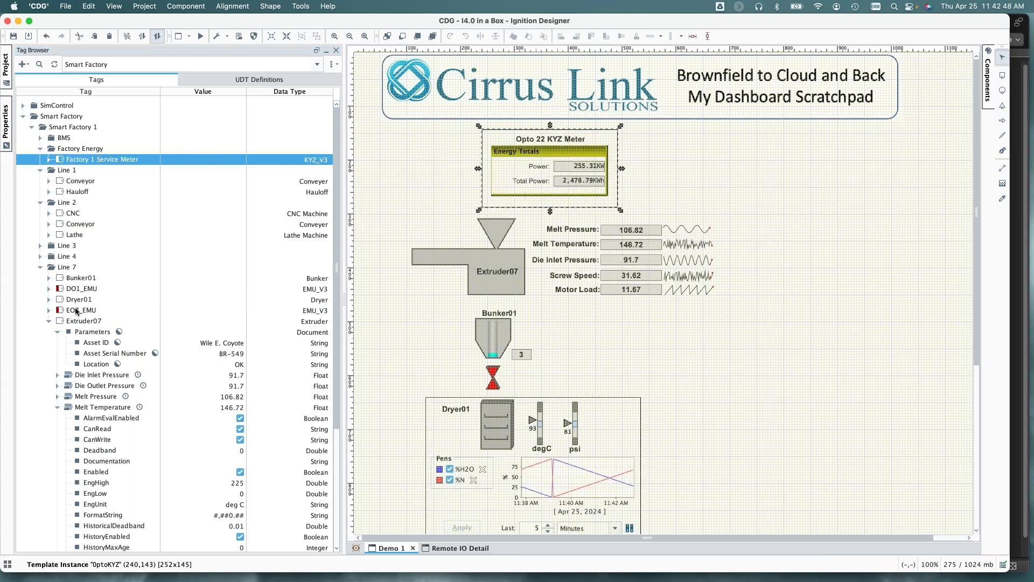
{"action": "left_click_drag", "start_coordinate": [80, 310], "coordinate": [743, 245]}
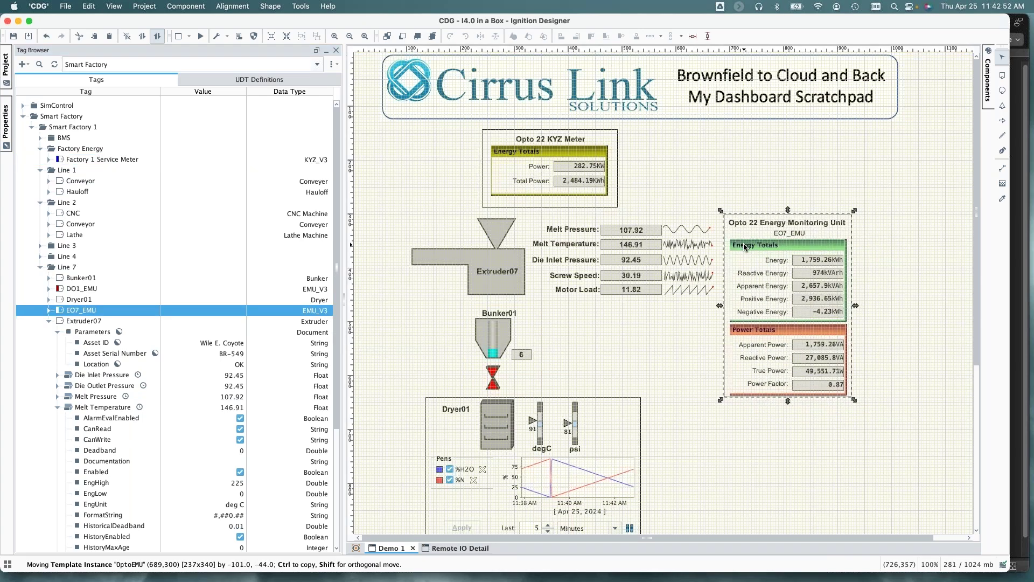
{"action": "left_click", "coordinate": [199, 36]}
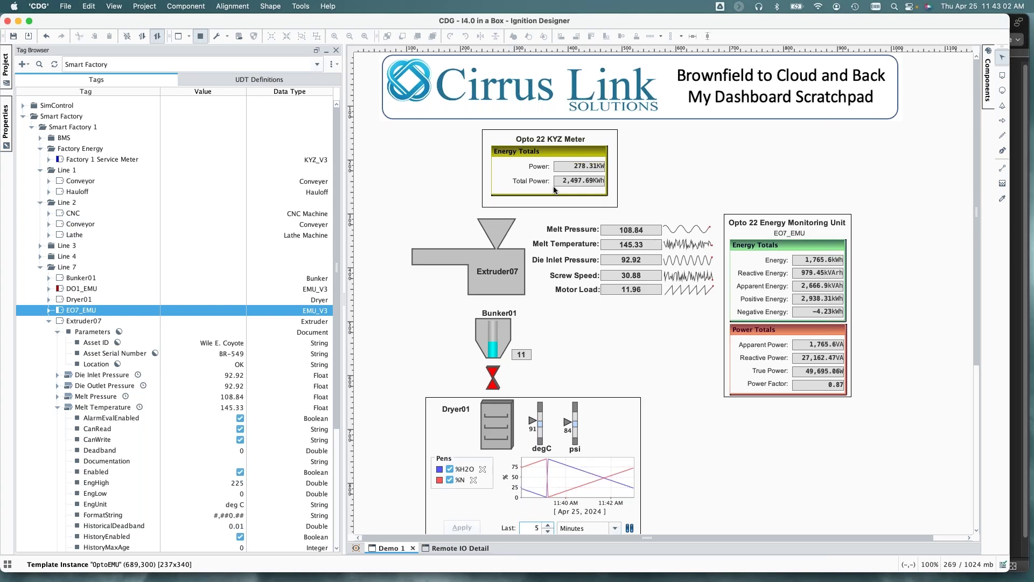
{"action": "key", "text": "ctrl+Up"}
{"action": "left_click", "coordinate": [451, 230]}
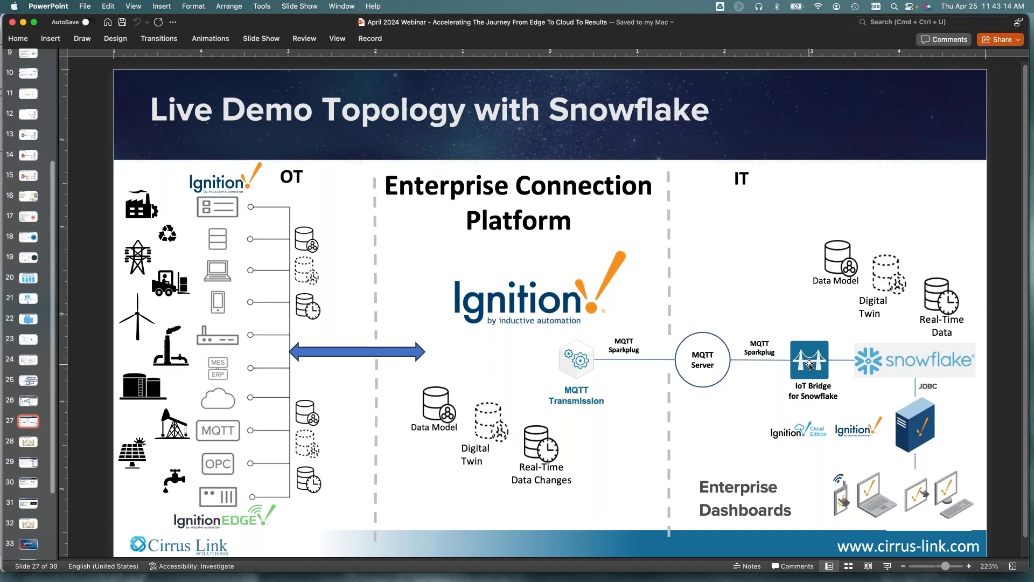
Bring the Snowsight Chrome window showing the CL_BRIDGE_NODE_DB database to the front.
{"action": "key", "text": "ctrl+Up"}
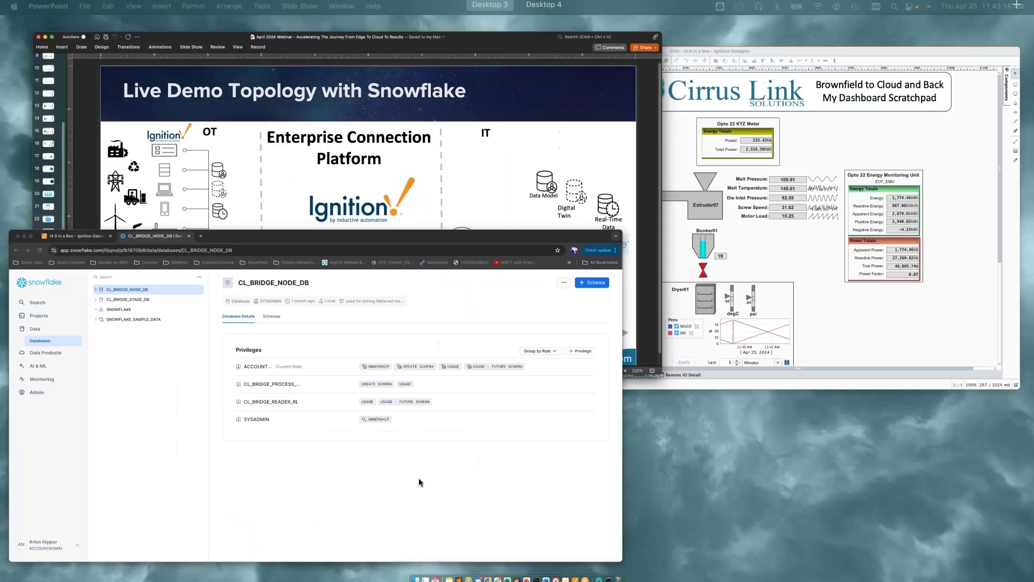
{"action": "left_click", "coordinate": [418, 477]}
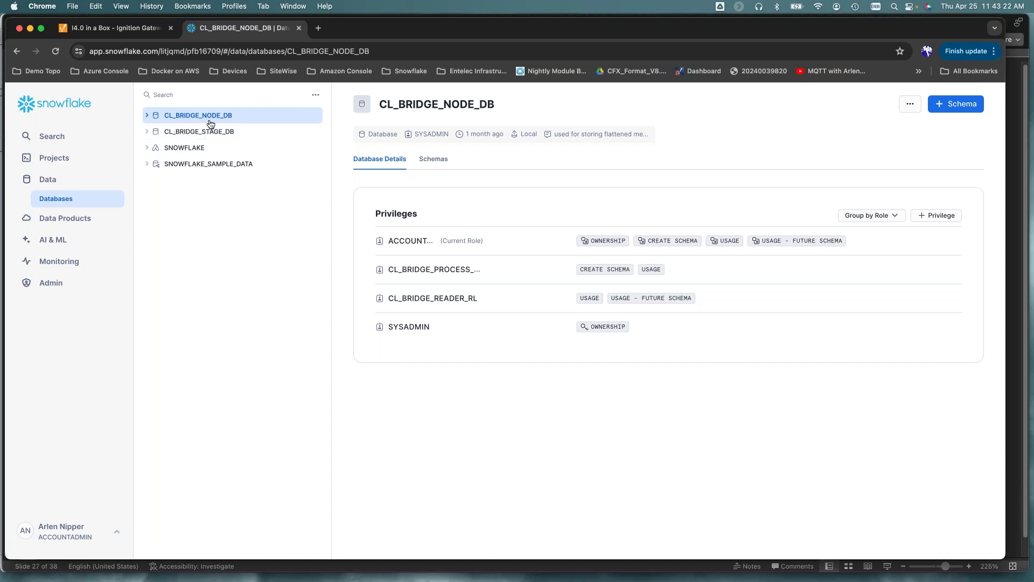
Expand CL_BRIDGE_NODE_DB and CL_BRIDGE_STAGE_DB in the database tree to list their schemas.
{"action": "left_click", "coordinate": [147, 116]}
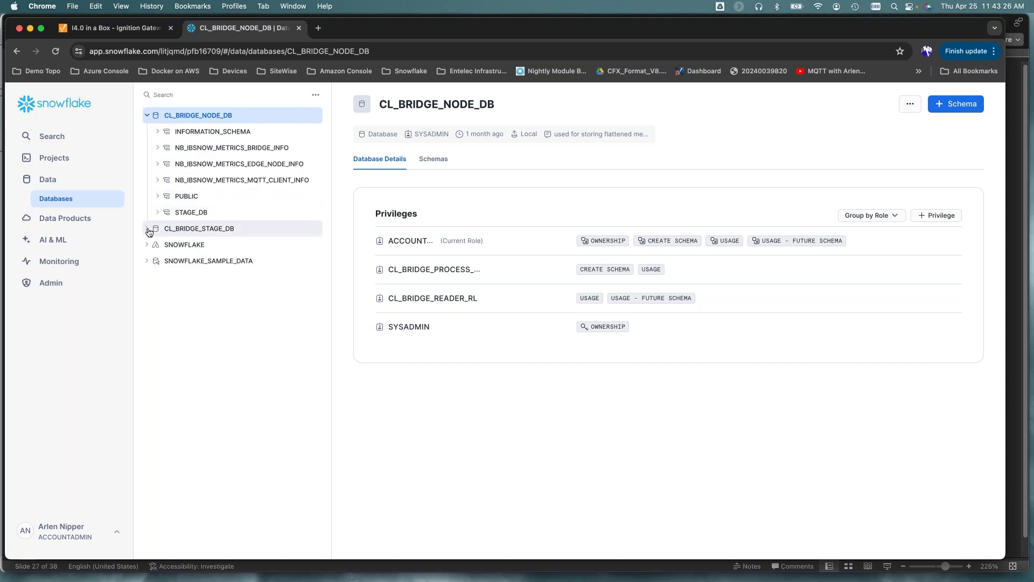
{"action": "left_click", "coordinate": [149, 230]}
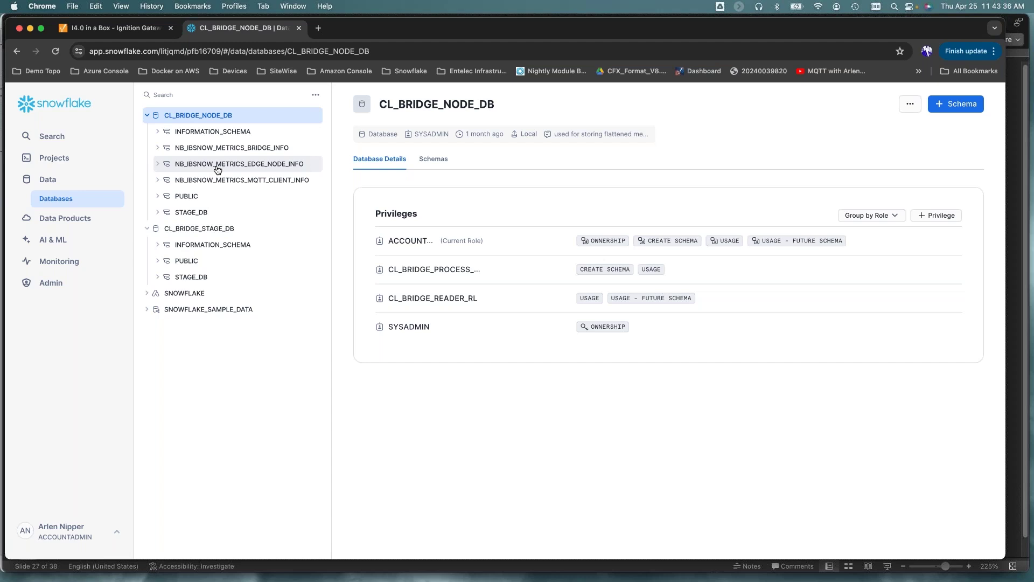
In the Gateway, check the Smart Factory transmitter, then enable MQTT Transmission and save.
{"action": "left_click", "coordinate": [140, 32]}
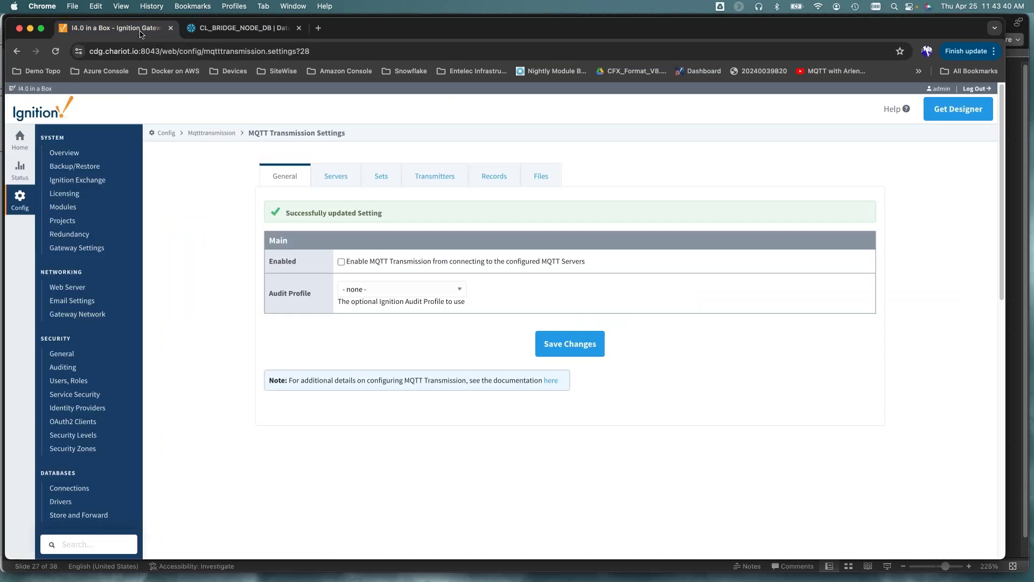
{"action": "left_click", "coordinate": [419, 178]}
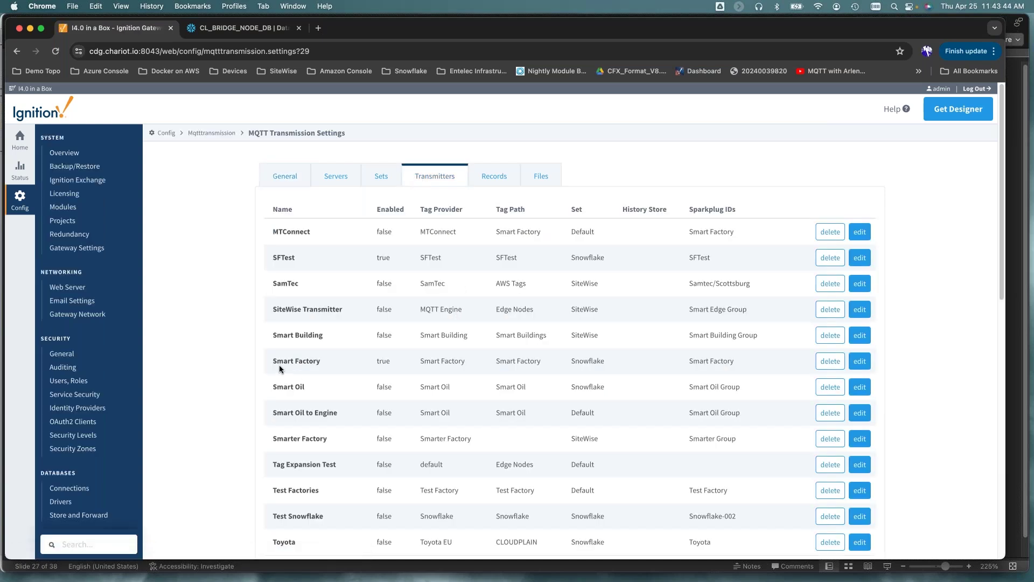
{"action": "left_click_drag", "start_coordinate": [287, 360], "coordinate": [612, 361]}
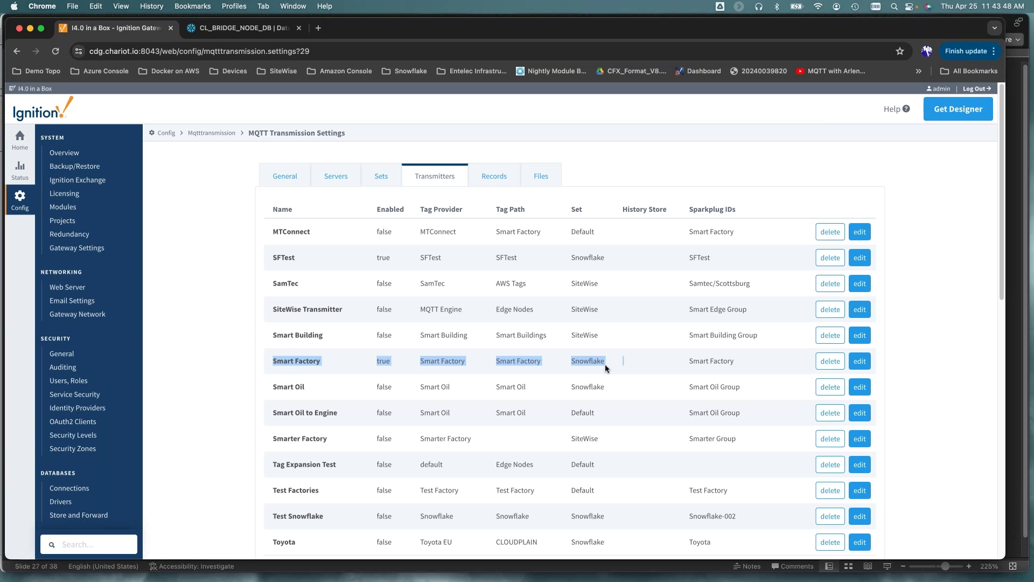
{"action": "left_click", "coordinate": [269, 178]}
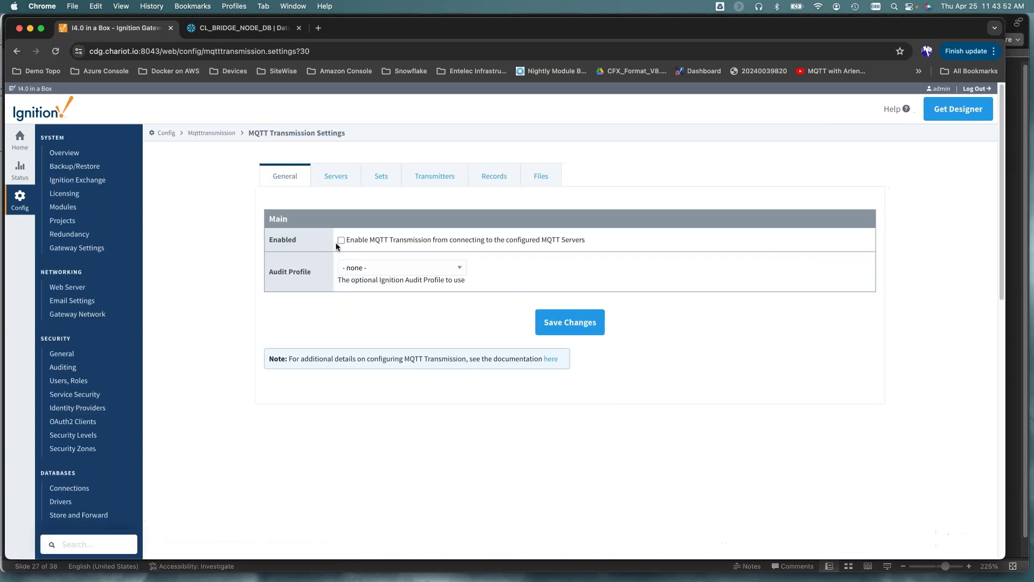
{"action": "left_click", "coordinate": [340, 240]}
{"action": "left_click", "coordinate": [554, 329]}
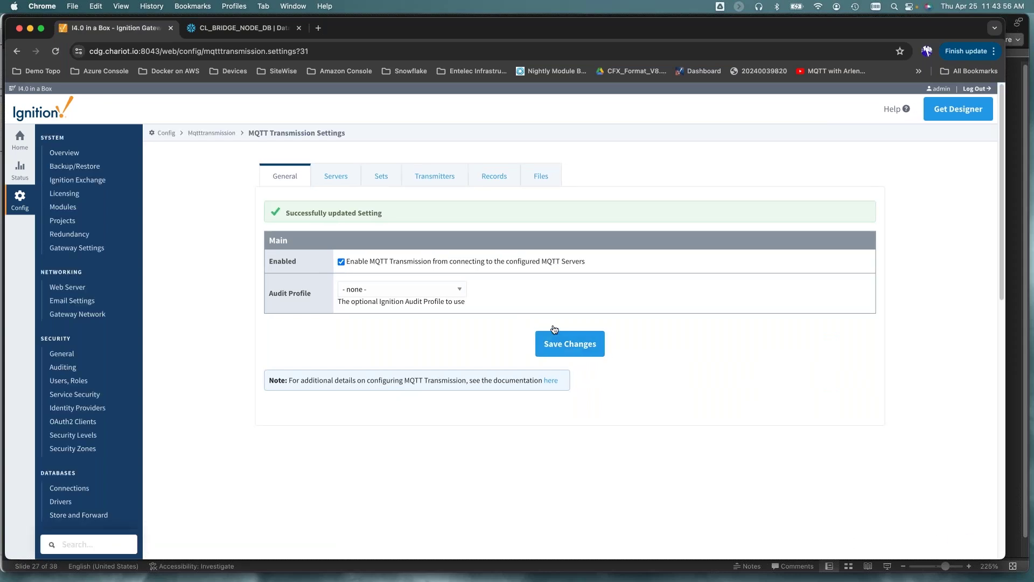
{"action": "key", "text": "ctrl+Up"}
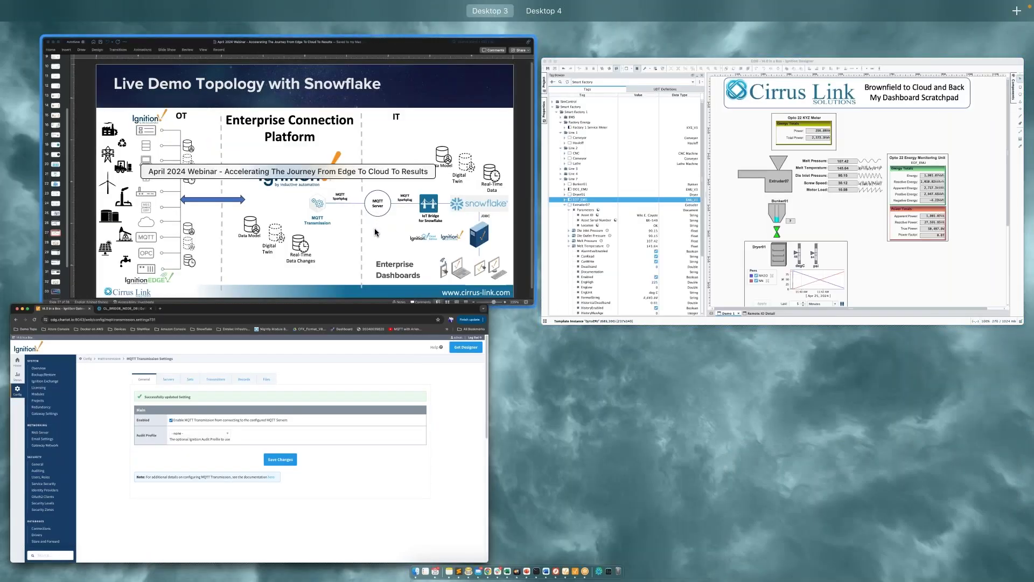
Show the PowerPoint topology slide, then return to the Ignition Gateway MQTT Transmission settings.
{"action": "left_click", "coordinate": [376, 233]}
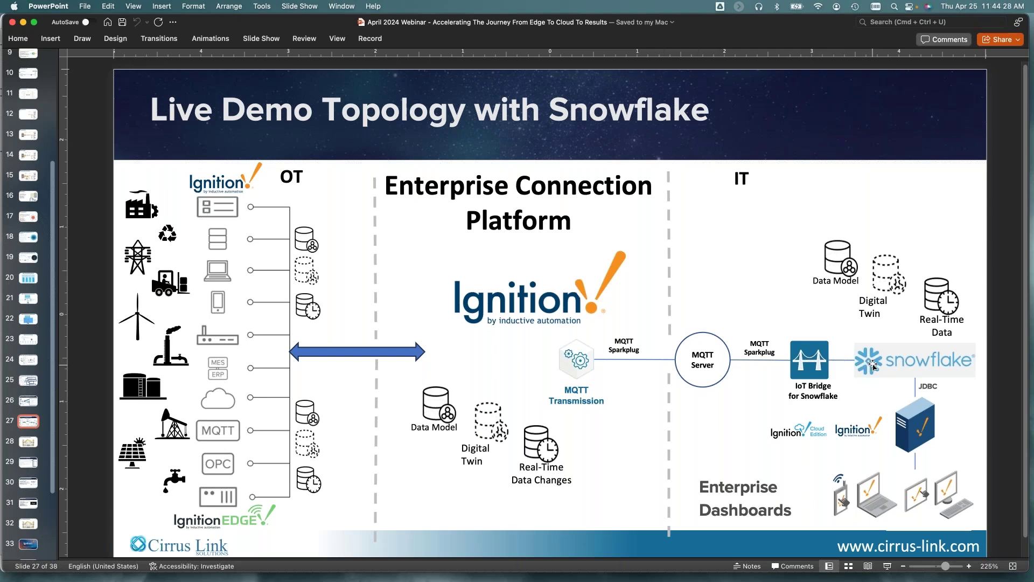
{"action": "key", "text": "ctrl+Up"}
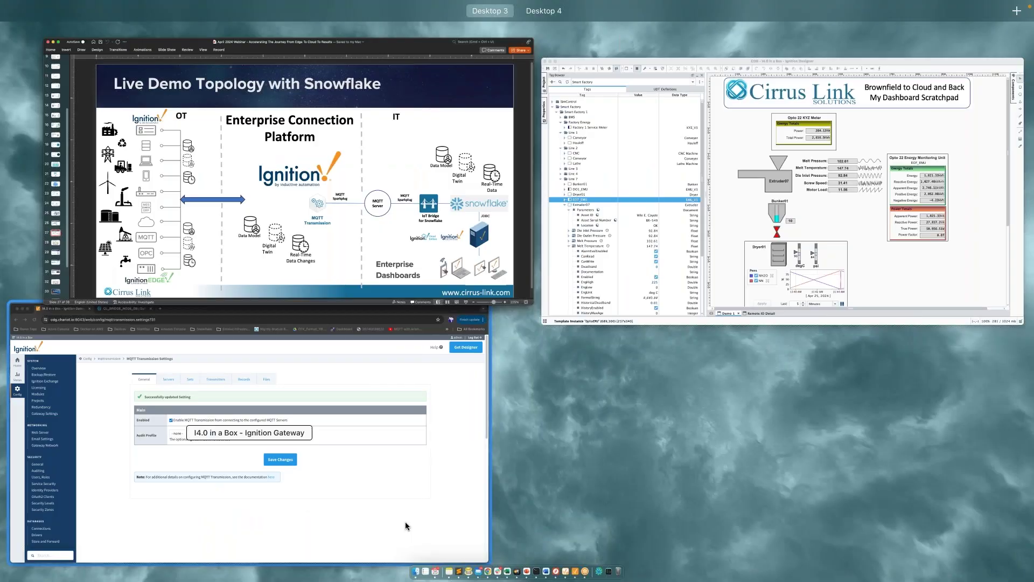
{"action": "left_click", "coordinate": [405, 521]}
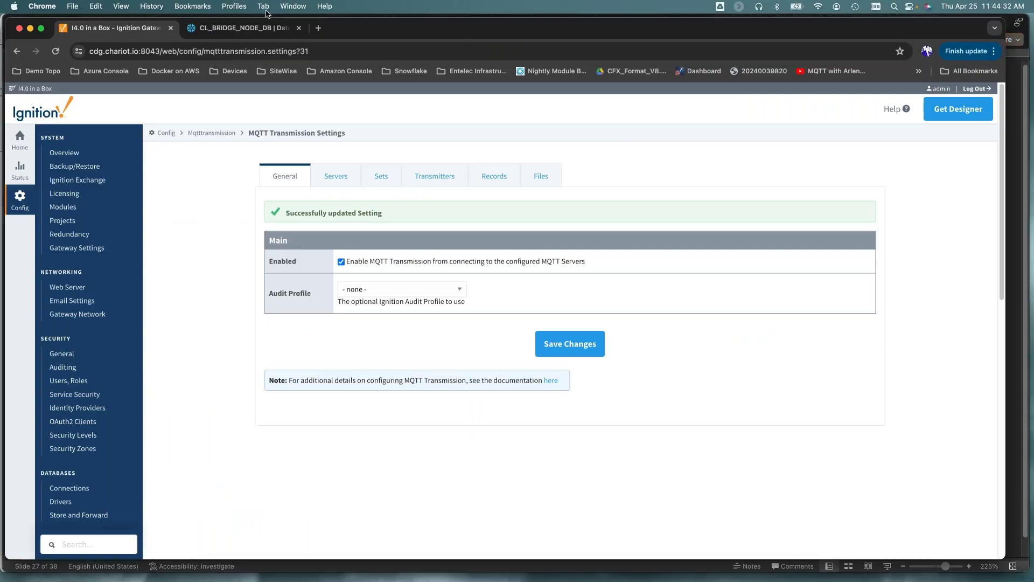
Refresh the Snowflake database tree and list NB_SMART_FACTORY_SMART_FACTORY_1's views, such as BUNKER and EXTRUDER_ASOF_VW.
{"action": "left_click", "coordinate": [257, 27]}
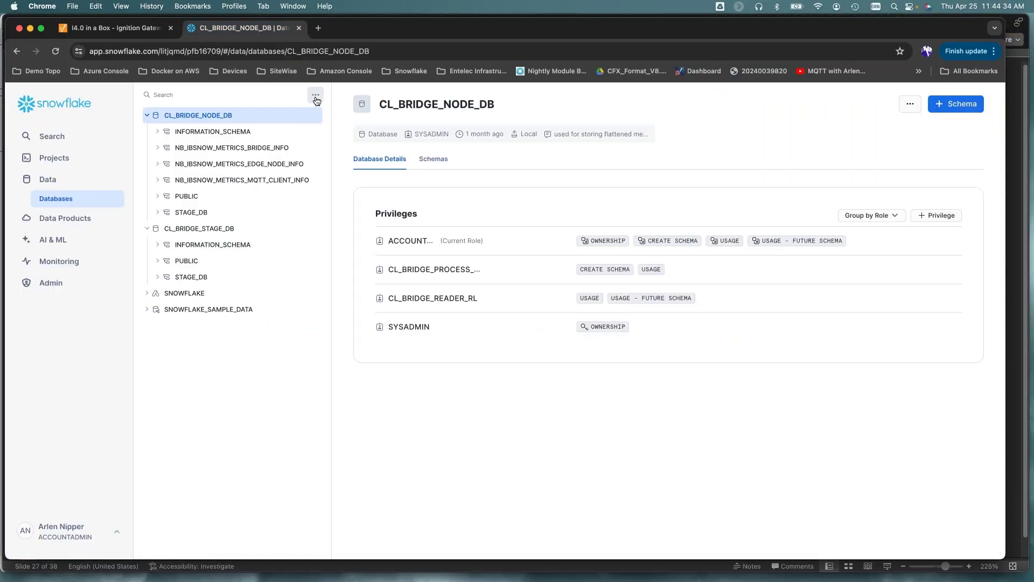
{"action": "left_click", "coordinate": [316, 95]}
{"action": "left_click", "coordinate": [305, 119]}
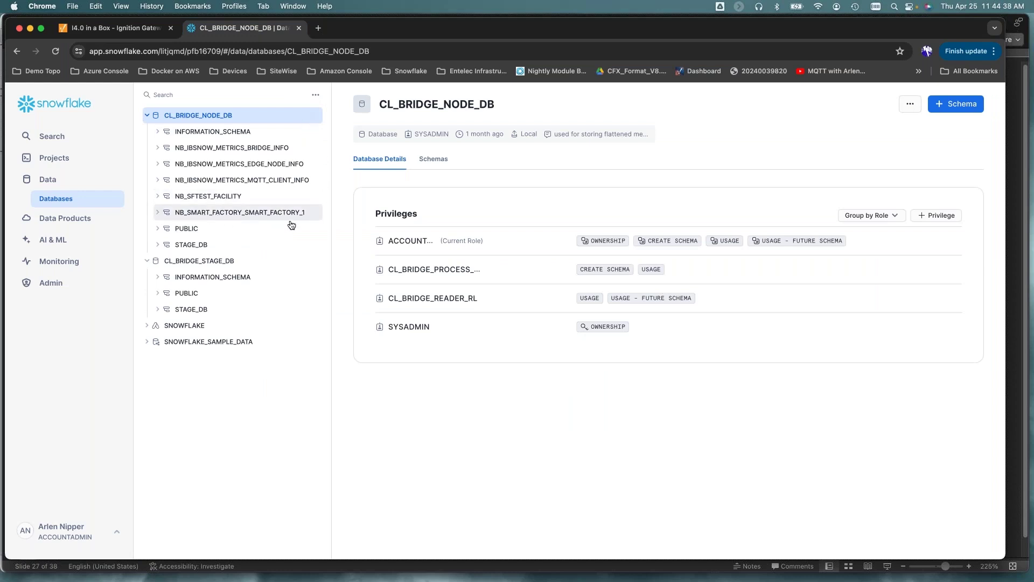
{"action": "left_click", "coordinate": [157, 215]}
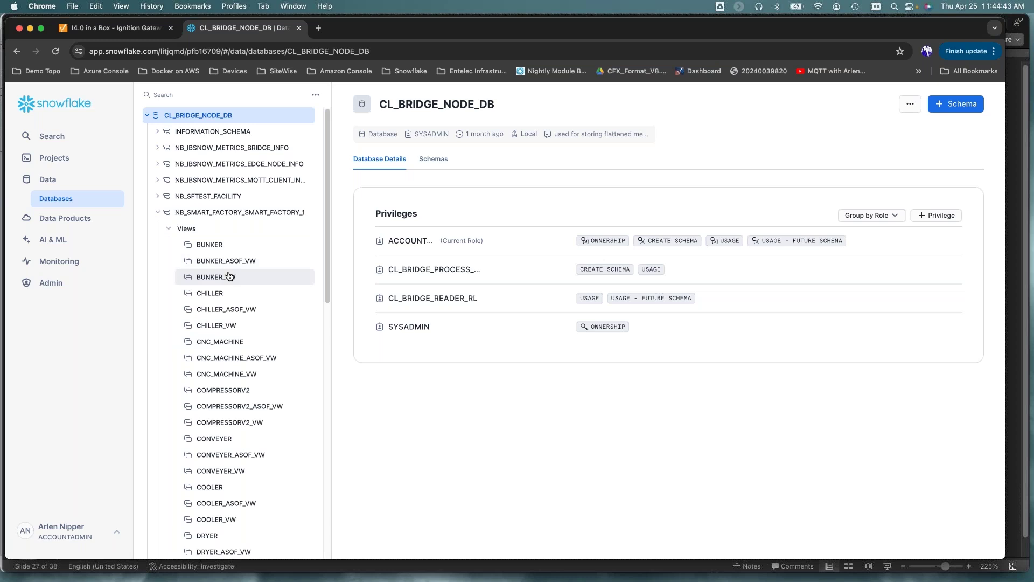
{"action": "scroll", "coordinate": [229, 276], "scroll_direction": "down", "scroll_amount": 3}
{"action": "scroll", "coordinate": [229, 276], "scroll_direction": "down", "scroll_amount": 15}
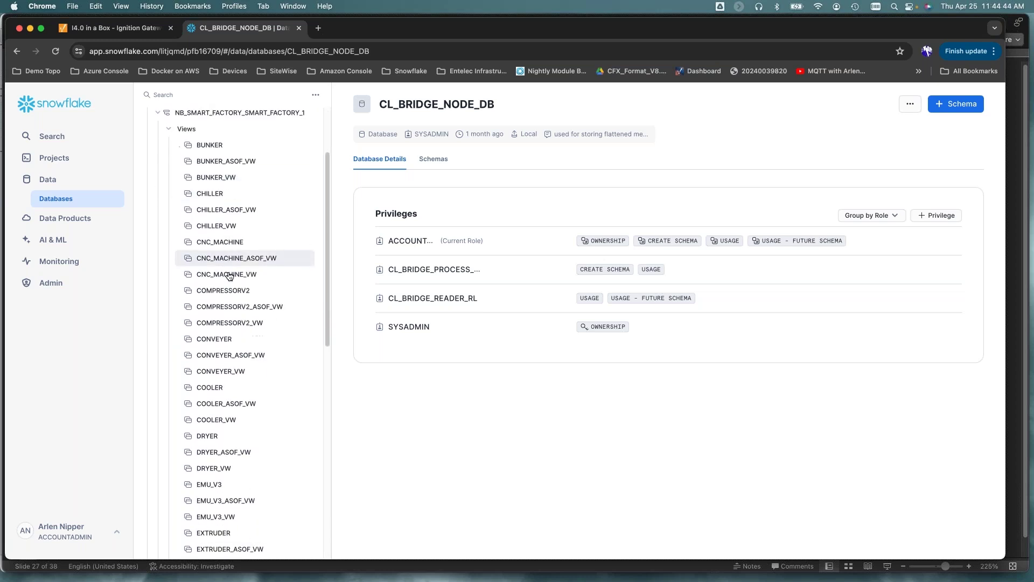
{"action": "scroll", "coordinate": [229, 276], "scroll_direction": "down", "scroll_amount": 5}
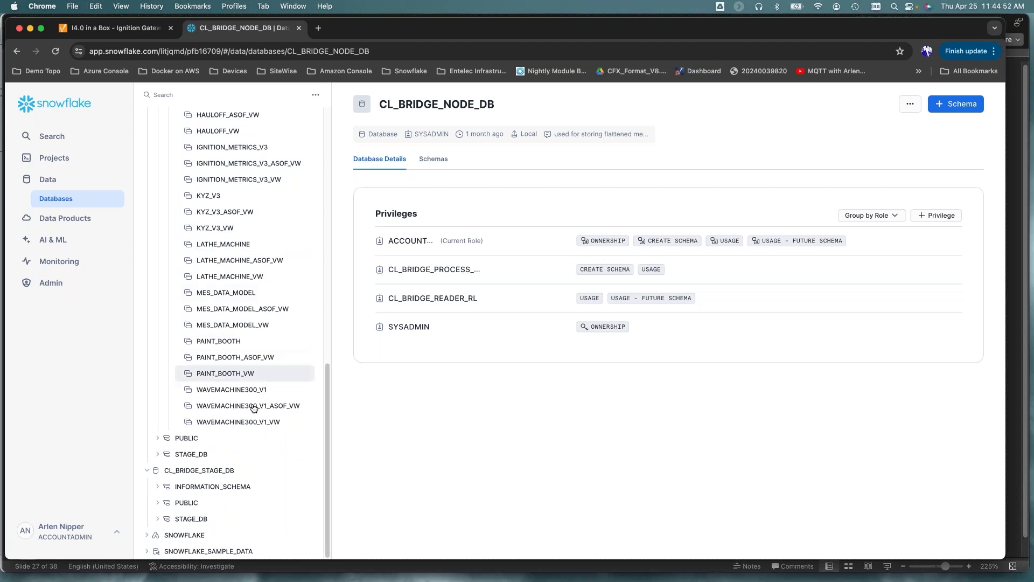
Expand STAGE_DB's views and preview the rows of NODE_BIRTH_DEATH_VW.
{"action": "left_click", "coordinate": [158, 455]}
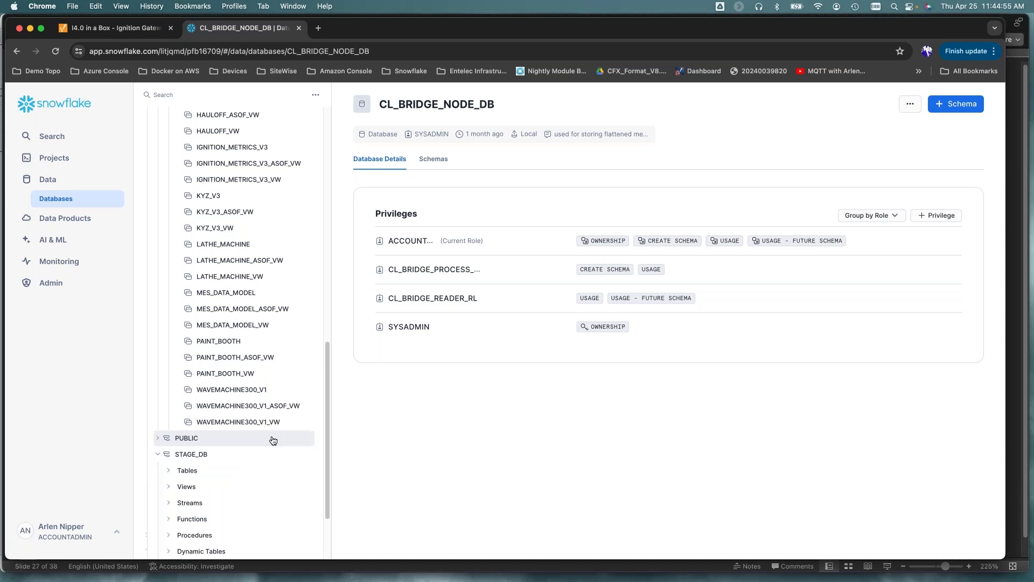
{"action": "scroll", "coordinate": [273, 440], "scroll_direction": "down", "scroll_amount": 3}
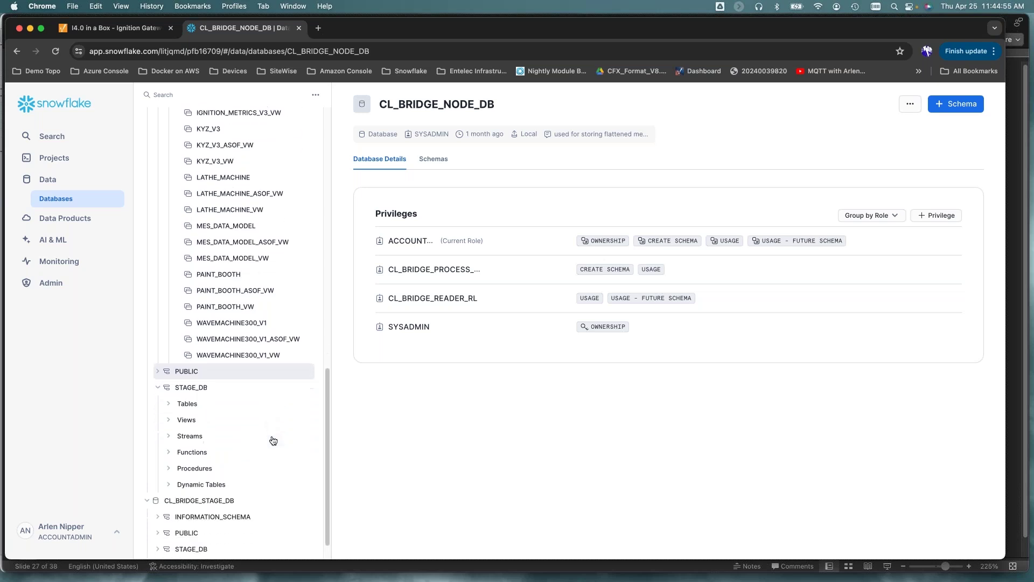
{"action": "left_click", "coordinate": [186, 416]}
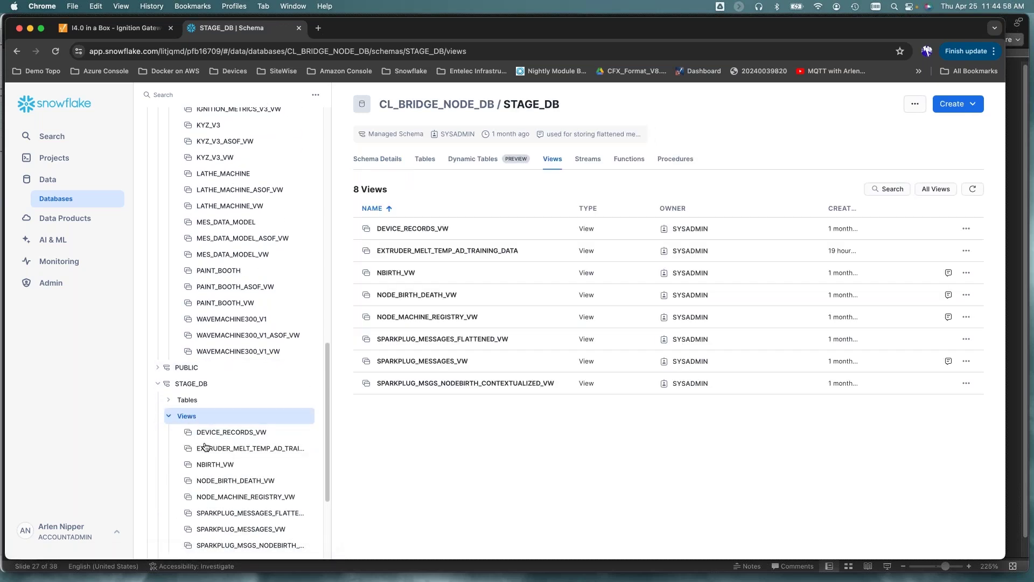
{"action": "left_click", "coordinate": [210, 482]}
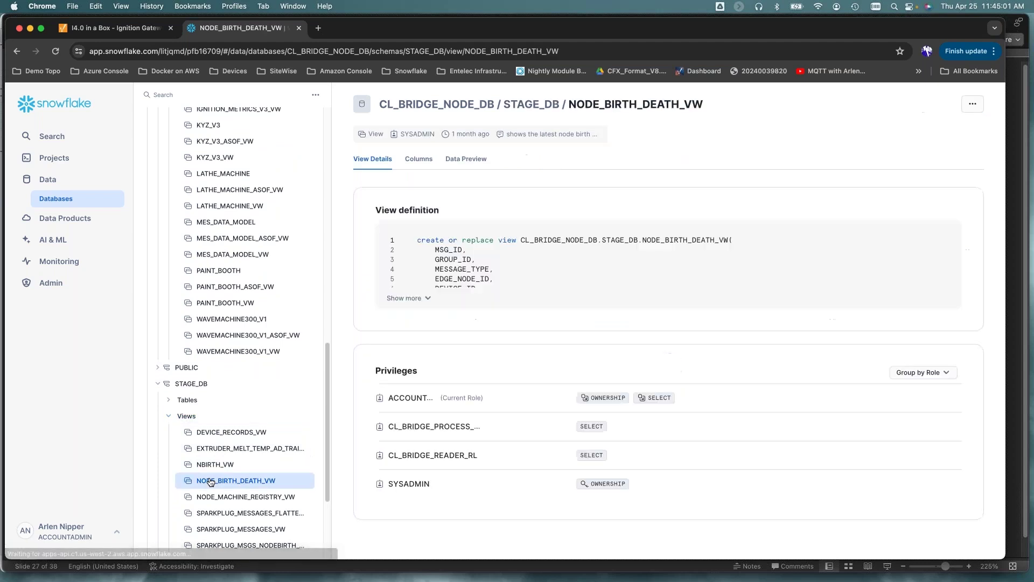
{"action": "left_click", "coordinate": [458, 161]}
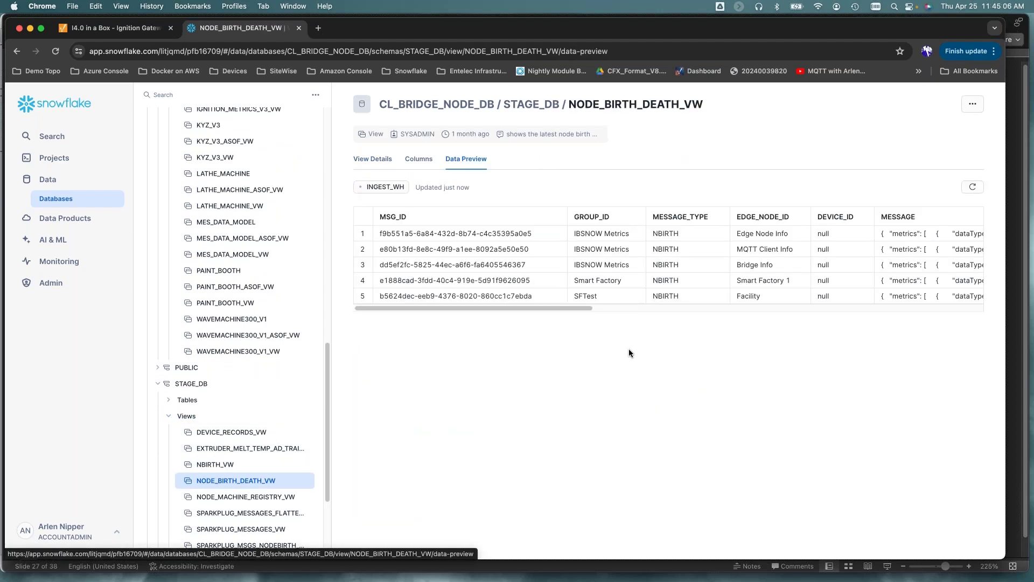
Preview NODE_MACHINE_REGISTRY_VW's rows listing machines such as Extruder, Chiller, Dryer and Bunker.
{"action": "left_click", "coordinate": [247, 498]}
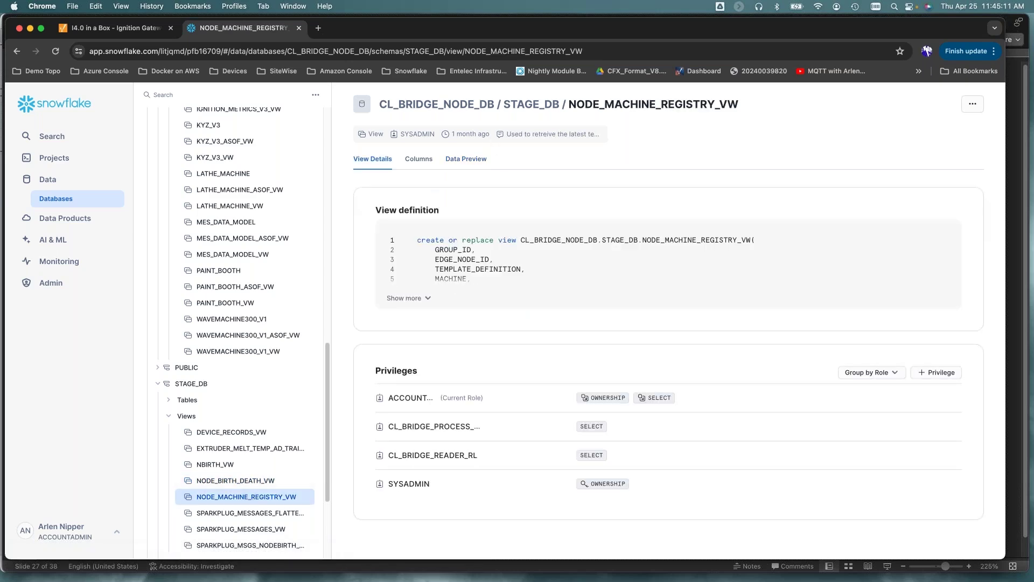
{"action": "left_click", "coordinate": [471, 160]}
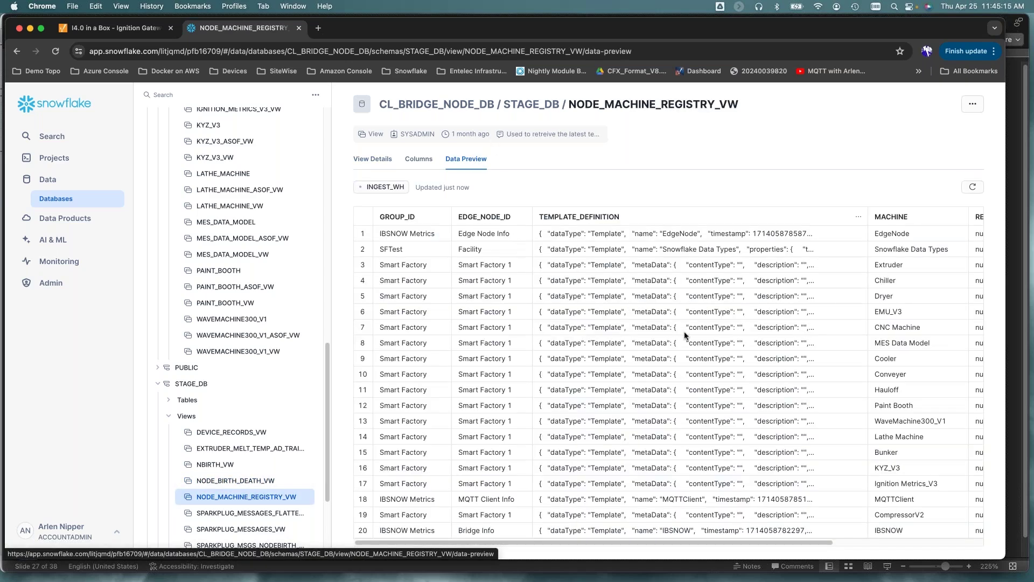
{"action": "scroll", "coordinate": [683, 331], "scroll_direction": "right", "scroll_amount": 5}
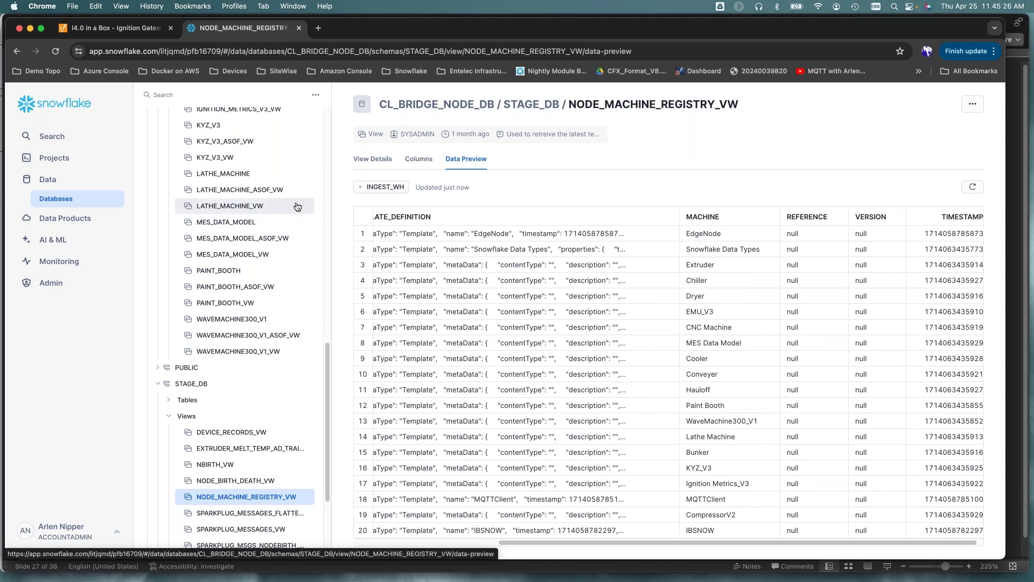
{"action": "scroll", "coordinate": [298, 208], "scroll_direction": "up", "scroll_amount": 8}
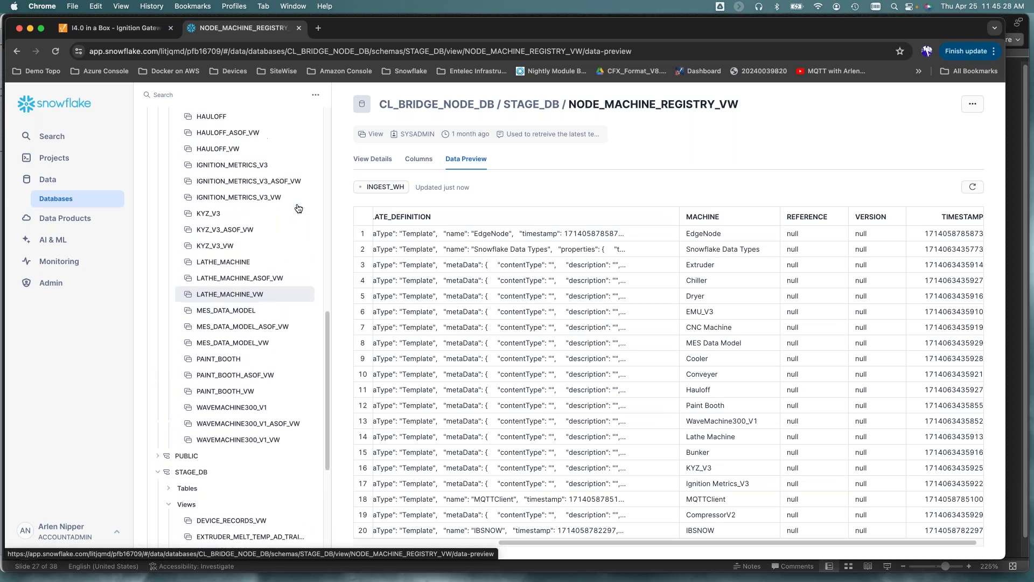
{"action": "scroll", "coordinate": [298, 208], "scroll_direction": "up", "scroll_amount": 5}
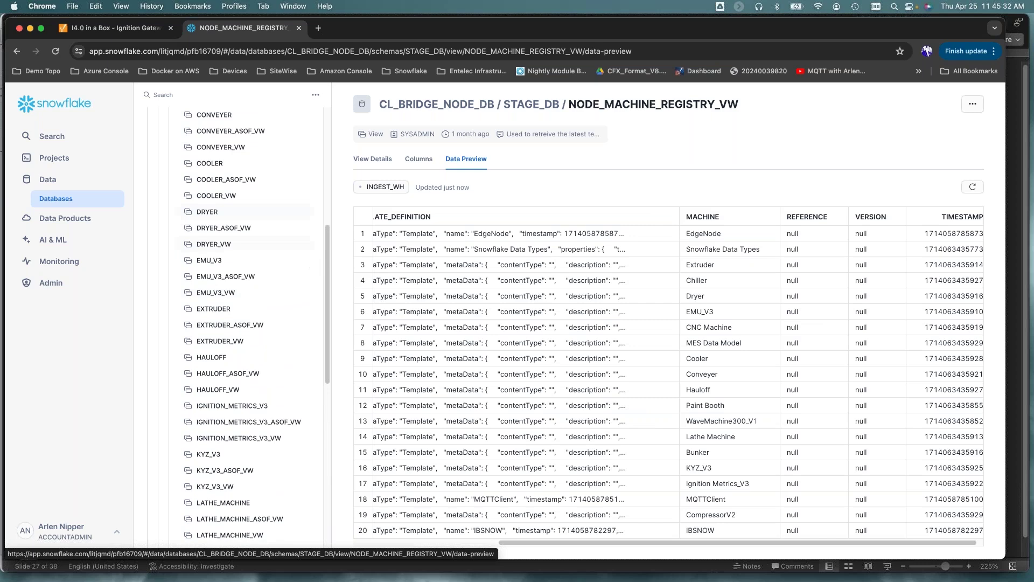
Browse EXTRUDER_ASOF_VW's data preview columns like MELT_TEMPERATURE and SCREW_SPEED, then bring PowerPoint forward.
{"action": "left_click", "coordinate": [232, 345]}
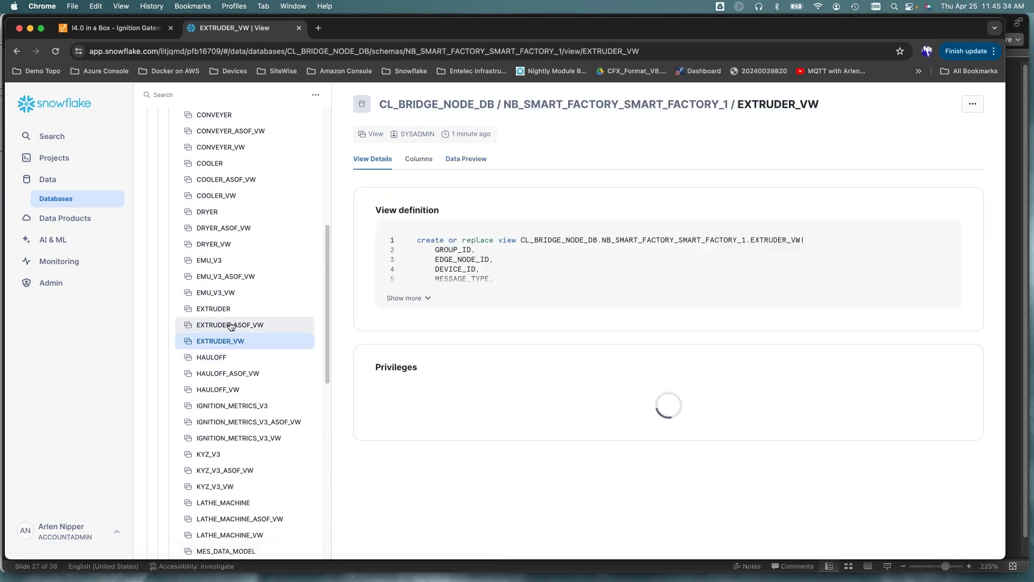
{"action": "left_click", "coordinate": [231, 325]}
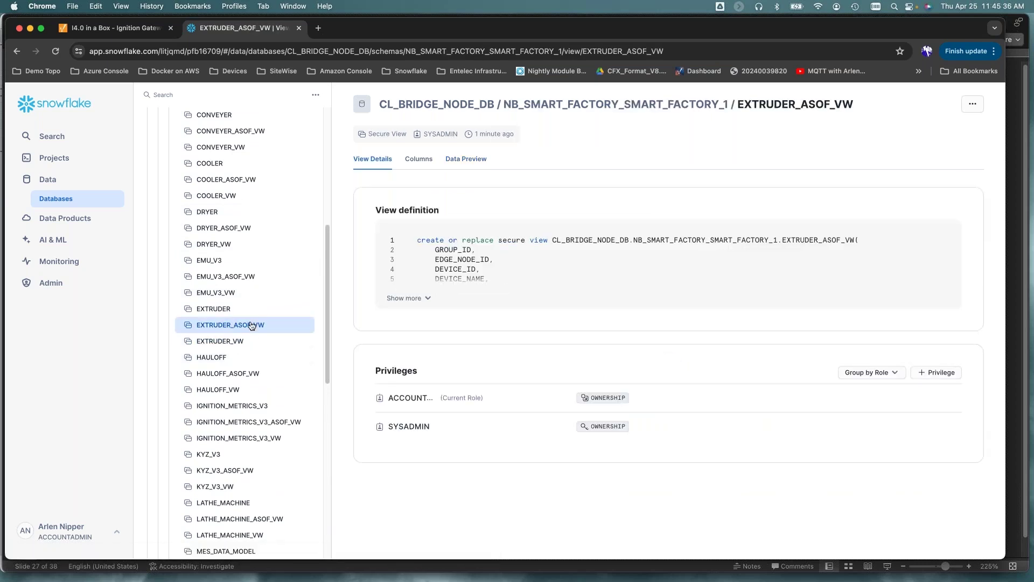
{"action": "left_click", "coordinate": [465, 159]}
{"action": "scroll", "coordinate": [632, 329], "scroll_direction": "right", "scroll_amount": 10}
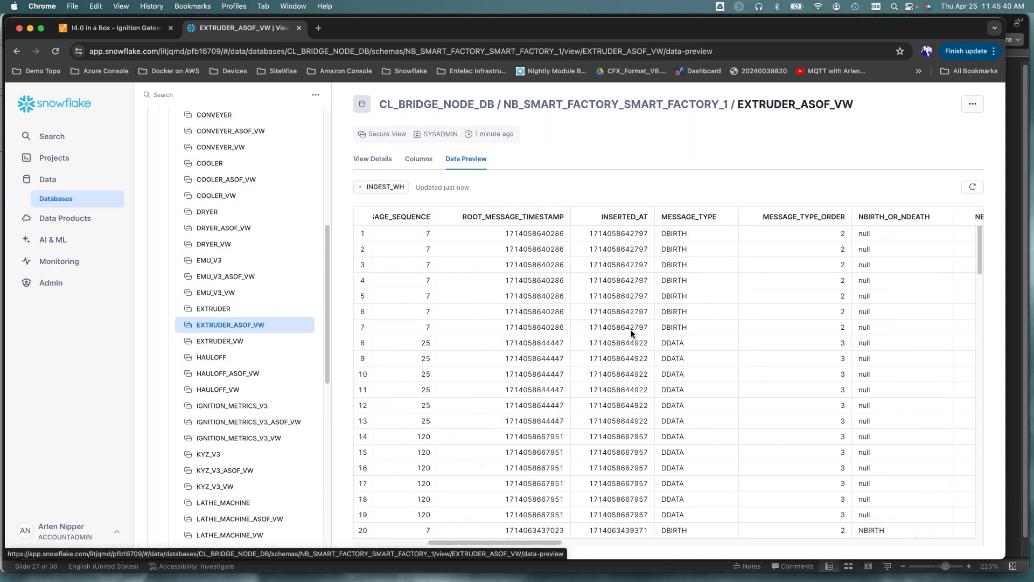
{"action": "scroll", "coordinate": [632, 329], "scroll_direction": "right", "scroll_amount": 10}
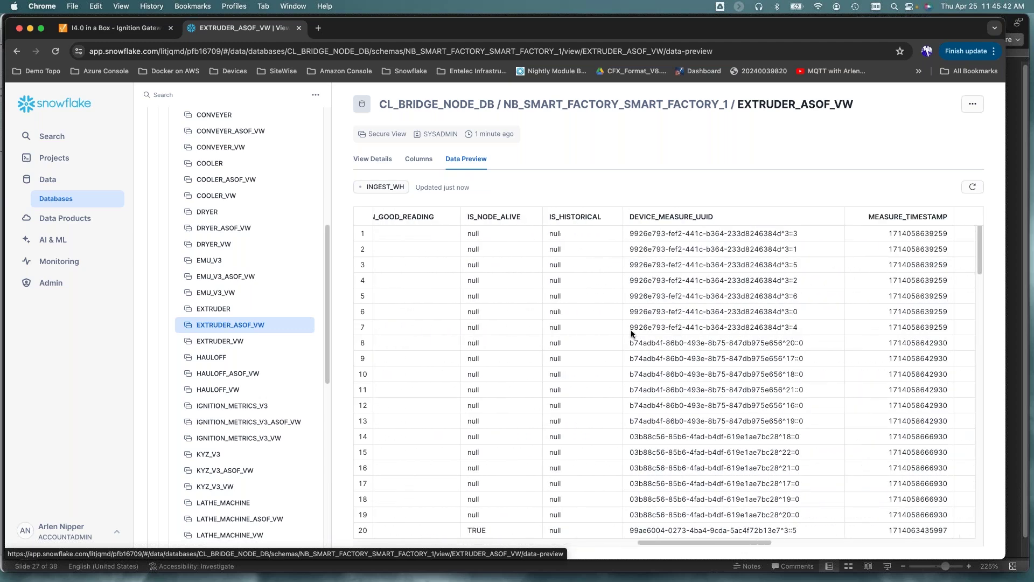
{"action": "scroll", "coordinate": [631, 330], "scroll_direction": "right", "scroll_amount": 5}
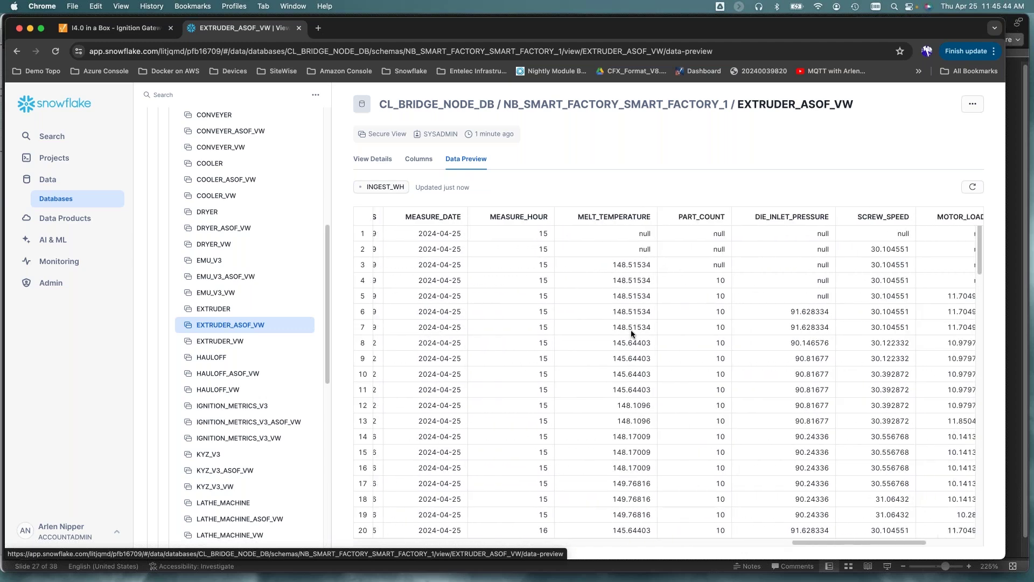
{"action": "scroll", "coordinate": [631, 330], "scroll_direction": "down", "scroll_amount": 3}
{"action": "scroll", "coordinate": [631, 333], "scroll_direction": "down", "scroll_amount": 1}
{"action": "scroll", "coordinate": [631, 333], "scroll_direction": "right", "scroll_amount": 5}
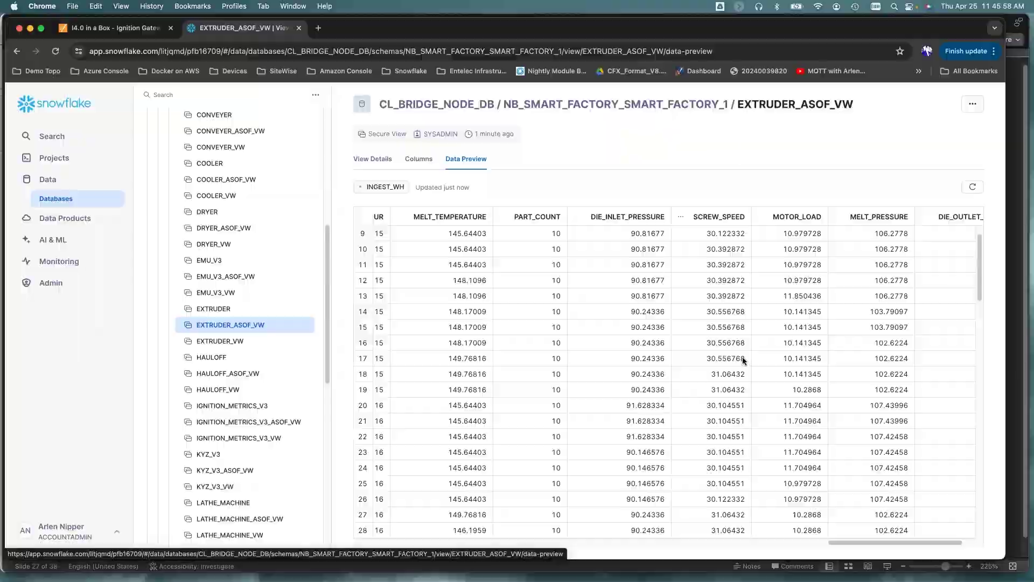
{"action": "key", "text": "ctrl+Up"}
{"action": "left_click", "coordinate": [301, 256]}
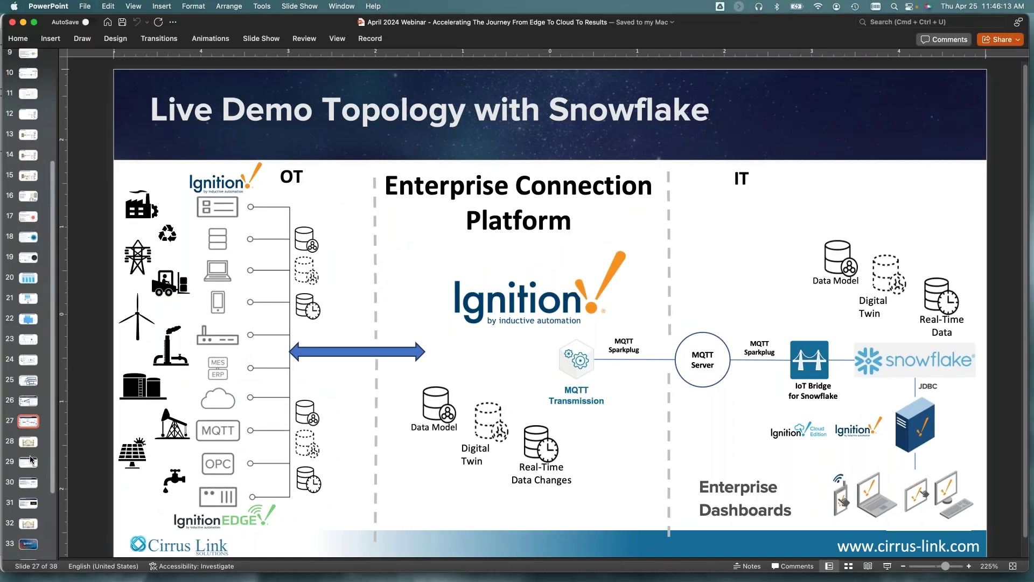
Jump to slide 29, 'Snowflake I4.0/IIoT Advantages'.
{"action": "left_click", "coordinate": [29, 463]}
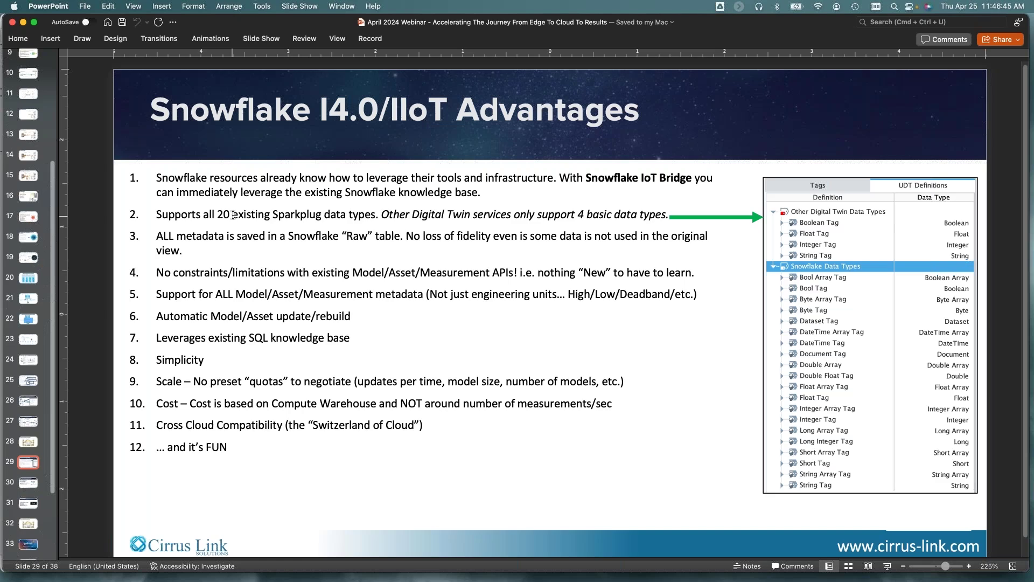
Present the IIoT Advantages slide before moving to the Ignition Gateway's Database Connections page.
{"action": "left_click", "coordinate": [379, 215]}
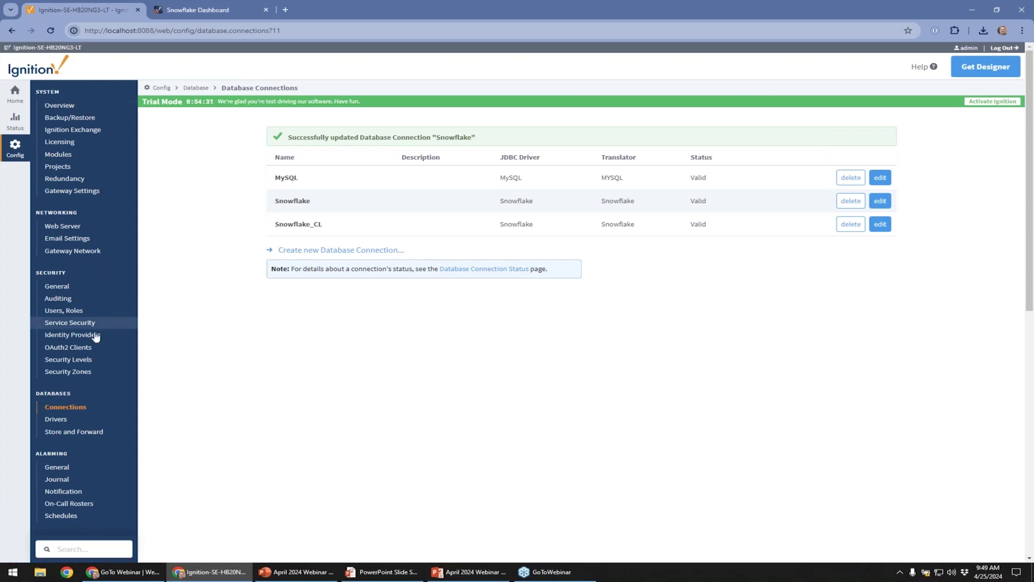
Point out the Snowflake JDBC driver in the Gateway's database drivers list.
{"action": "left_click", "coordinate": [136, 420]}
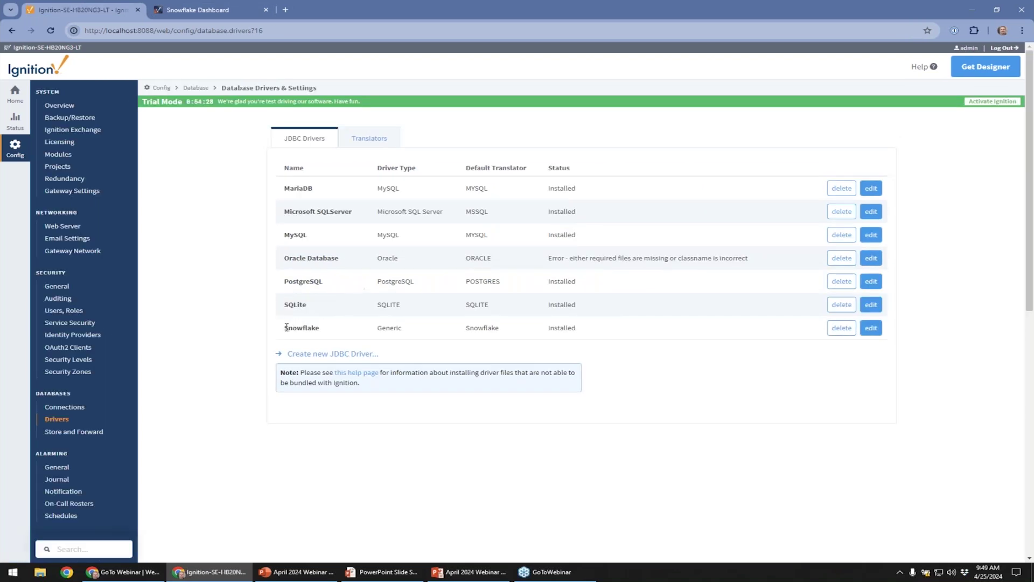
{"action": "left_click_drag", "start_coordinate": [284, 327], "coordinate": [753, 338]}
{"action": "left_click", "coordinate": [770, 338]}
Highlight the Snowflake and Snowflake_CL connections, then show the Snowflake Dashboard overview.
{"action": "left_click", "coordinate": [63, 408]}
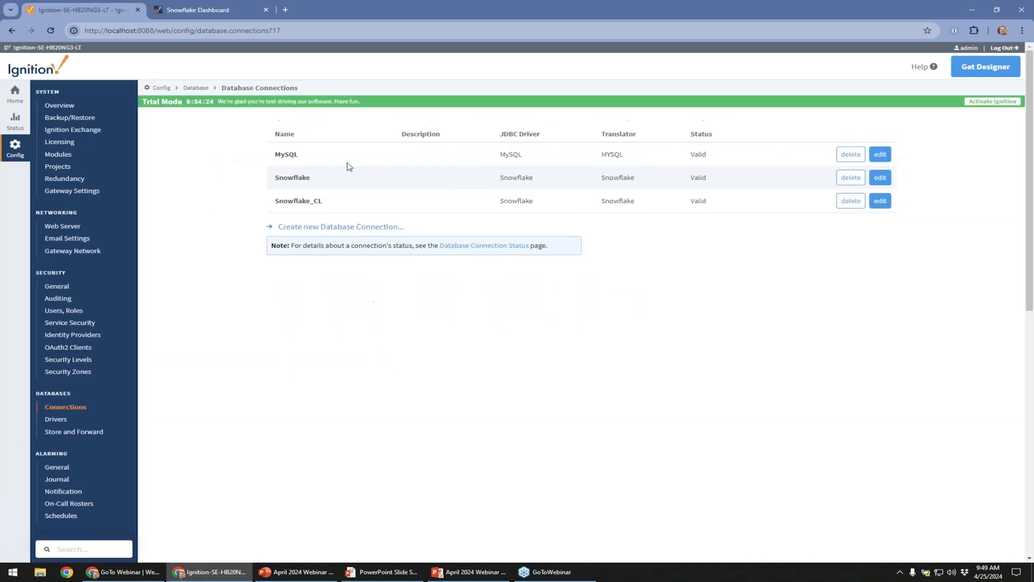
{"action": "left_click_drag", "start_coordinate": [291, 194], "coordinate": [560, 204]}
{"action": "left_click", "coordinate": [551, 205]}
{"action": "left_click_drag", "start_coordinate": [279, 200], "coordinate": [368, 205]}
{"action": "left_click", "coordinate": [683, 204]}
{"action": "left_click", "coordinate": [179, 9]}
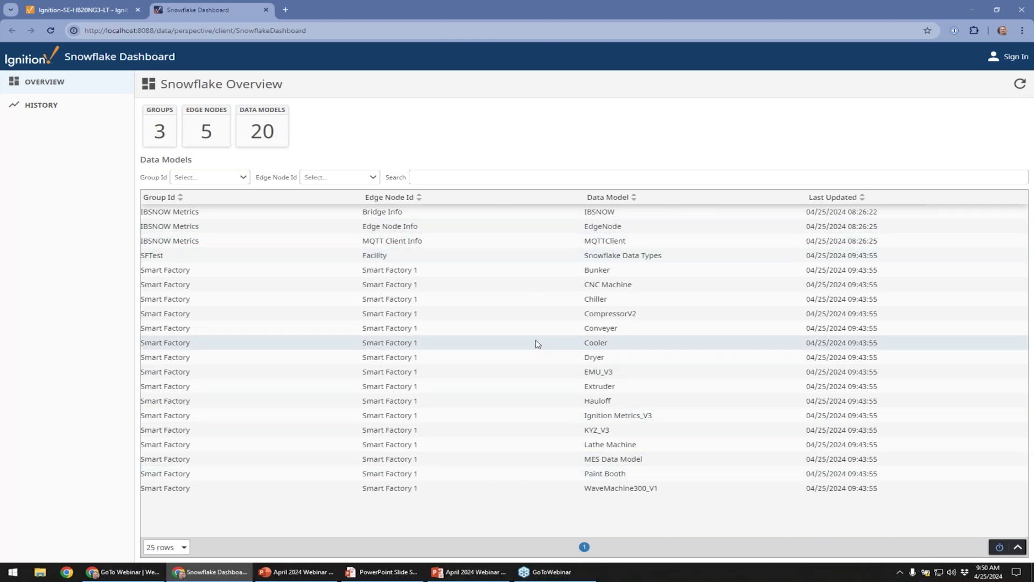
Open the Extruder model, showing Melt Temperature in deg C (0–225) and the Line 7 instance properties.
{"action": "left_click", "coordinate": [537, 390]}
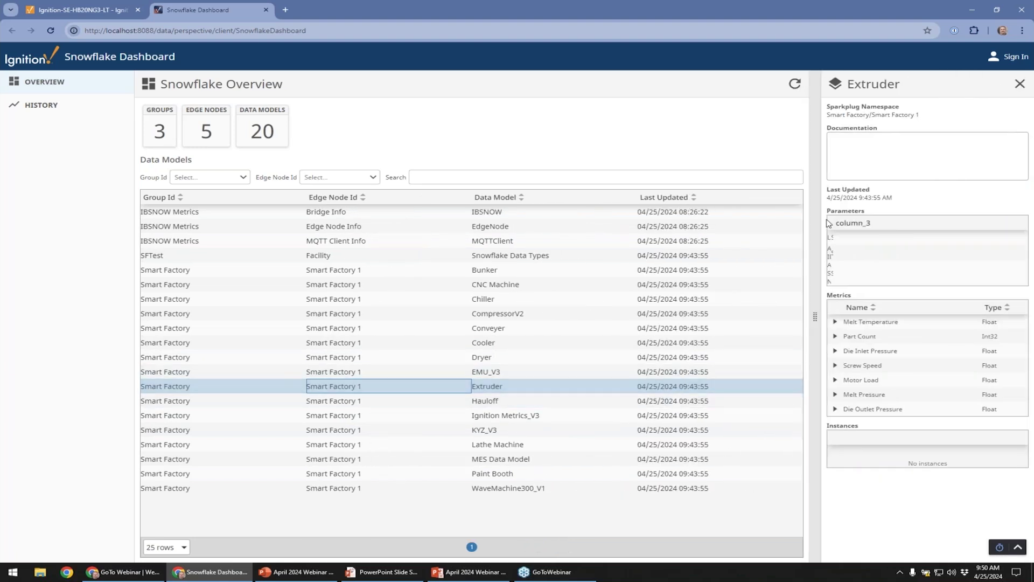
{"action": "left_click_drag", "start_coordinate": [833, 223], "coordinate": [957, 221]}
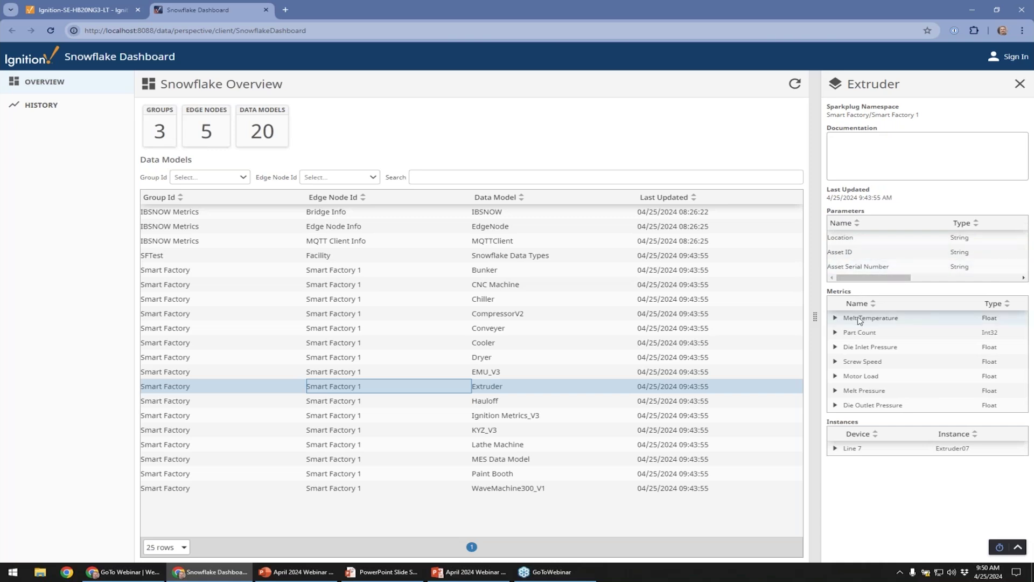
{"action": "left_click", "coordinate": [835, 318]}
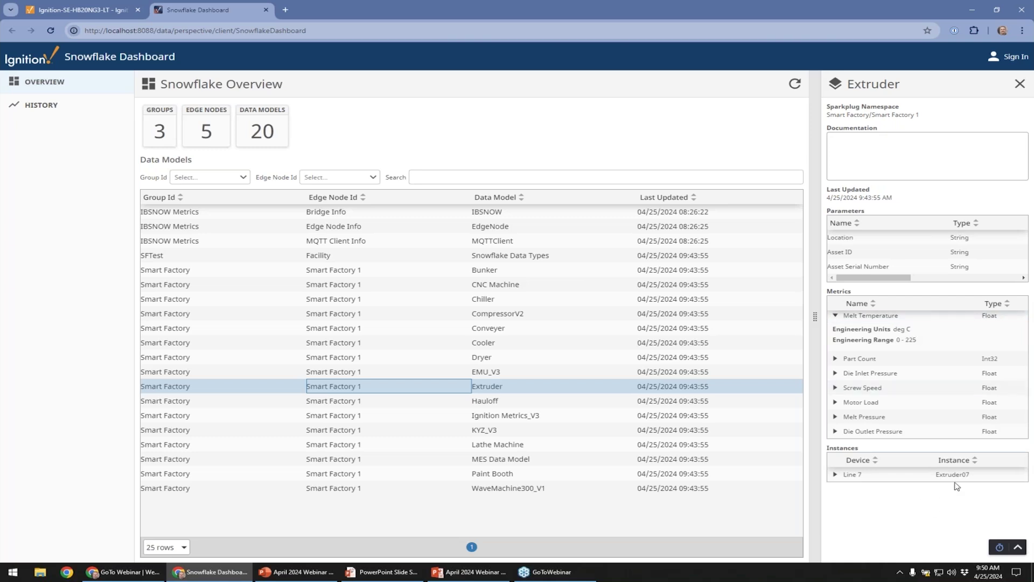
{"action": "left_click", "coordinate": [835, 473]}
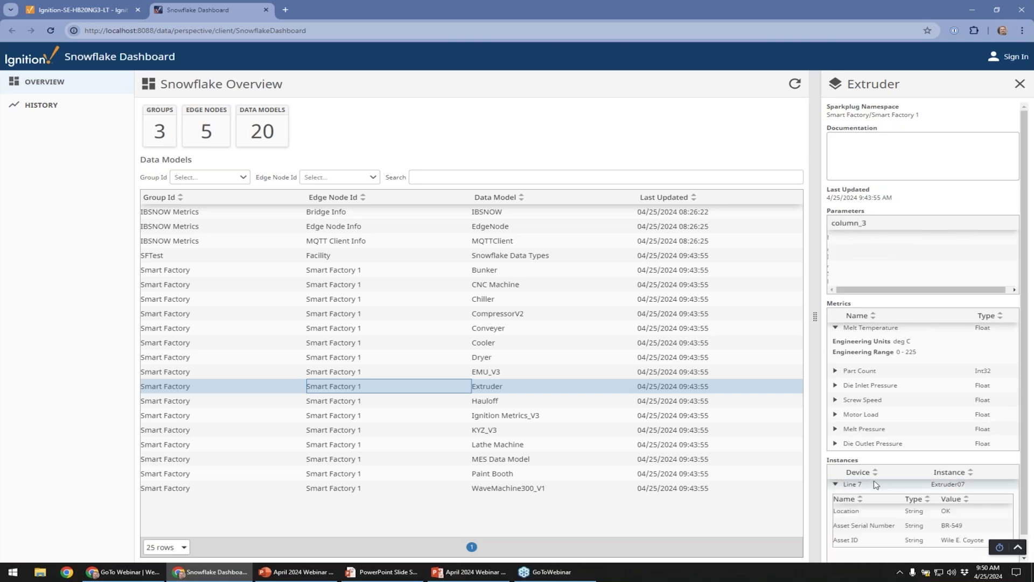
{"action": "scroll", "coordinate": [876, 484], "scroll_direction": "down", "scroll_amount": 1}
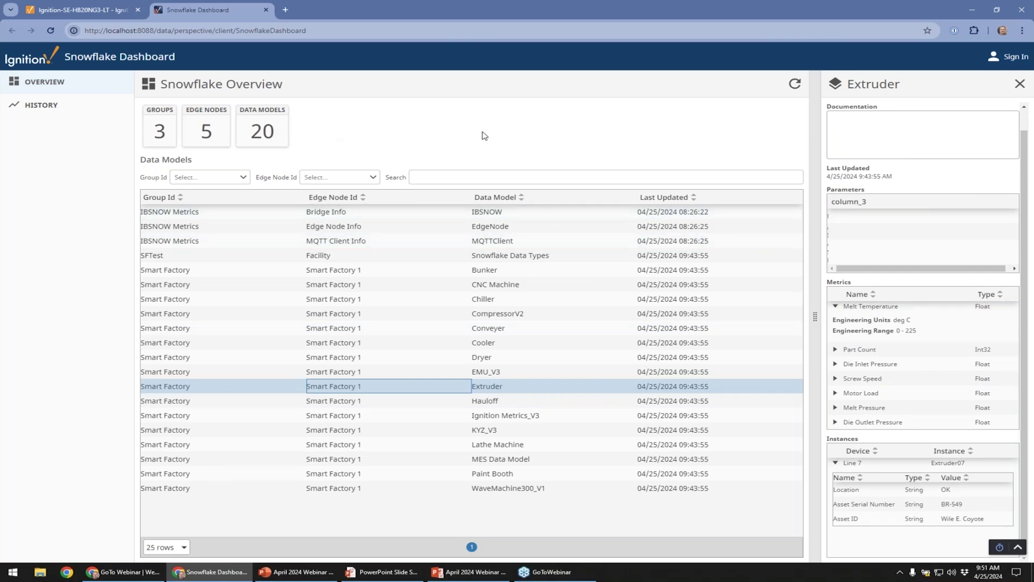
On the History page, filter by group Smart Factory, edge node Smart Factory 1 and data model Extruder.
{"action": "left_click", "coordinate": [60, 105]}
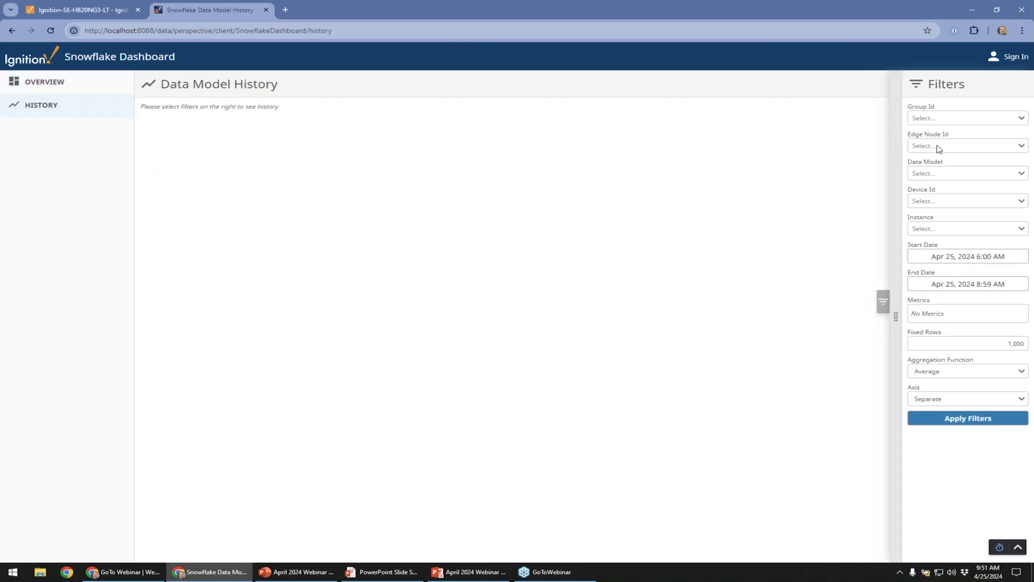
{"action": "left_click", "coordinate": [940, 120]}
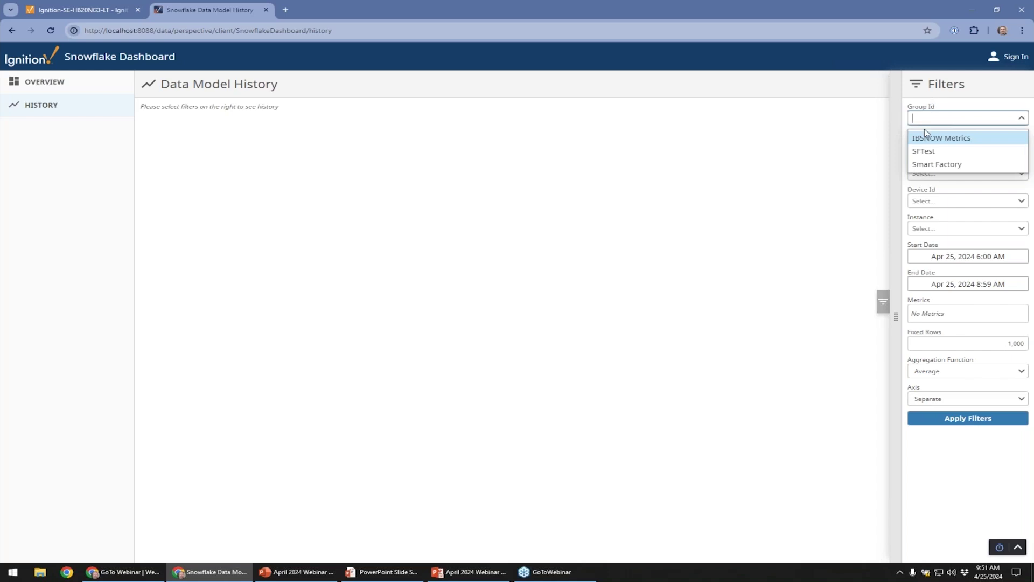
{"action": "left_click", "coordinate": [937, 164]}
{"action": "left_click", "coordinate": [937, 148]}
{"action": "left_click", "coordinate": [935, 162]}
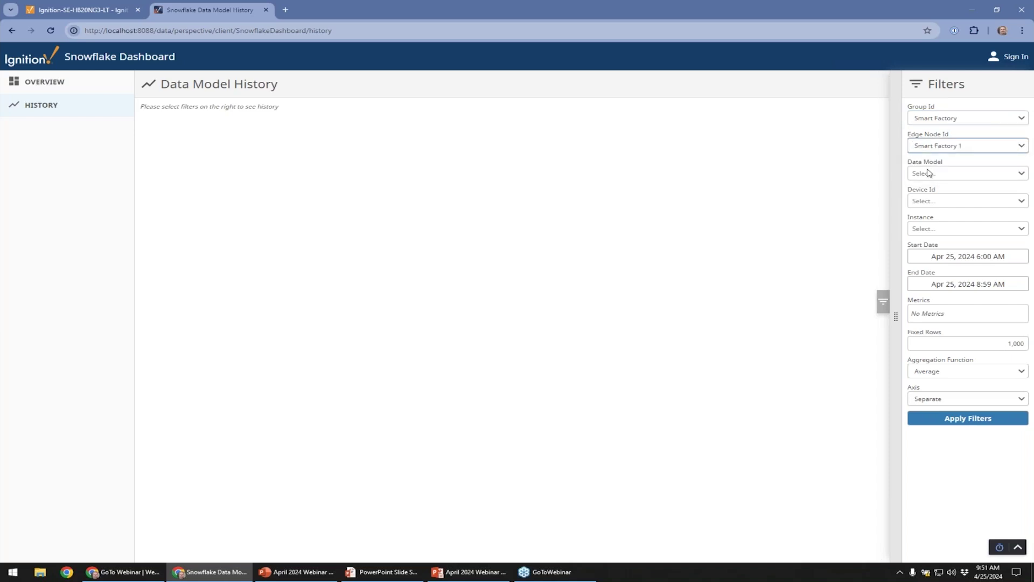
{"action": "left_click", "coordinate": [928, 173]}
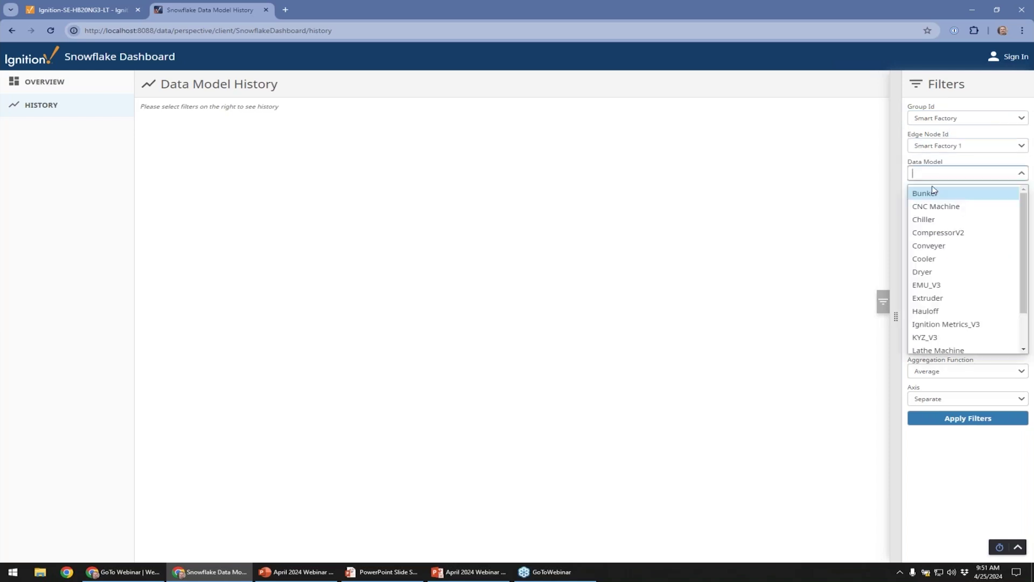
{"action": "left_click", "coordinate": [934, 298]}
Narrow the filter to device Line 7 and instance Extruder07, then apply it.
{"action": "left_click", "coordinate": [964, 200]}
{"action": "left_click", "coordinate": [929, 216]}
{"action": "left_click", "coordinate": [912, 228]}
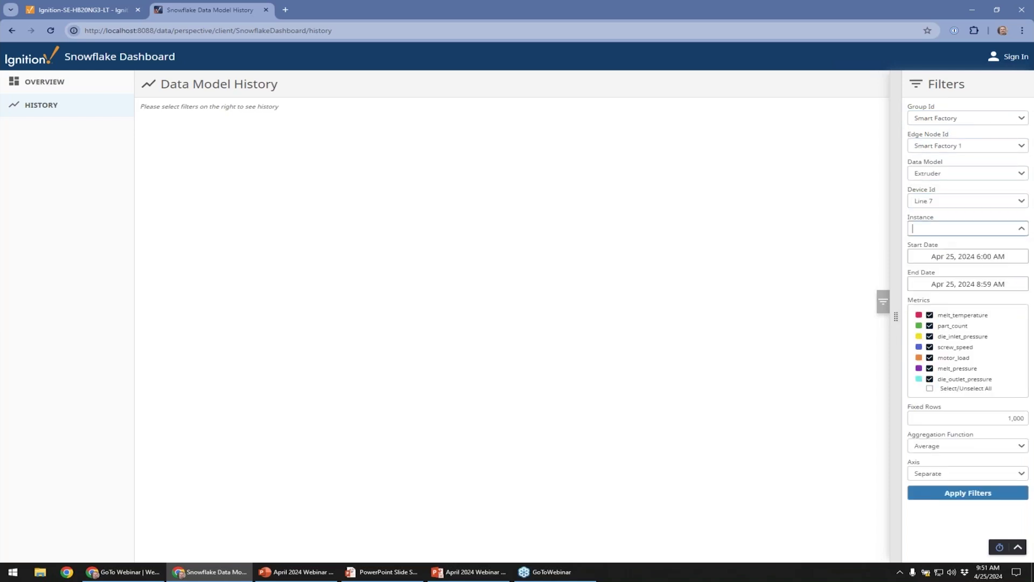
{"action": "left_click", "coordinate": [934, 247]}
{"action": "left_click", "coordinate": [954, 492]}
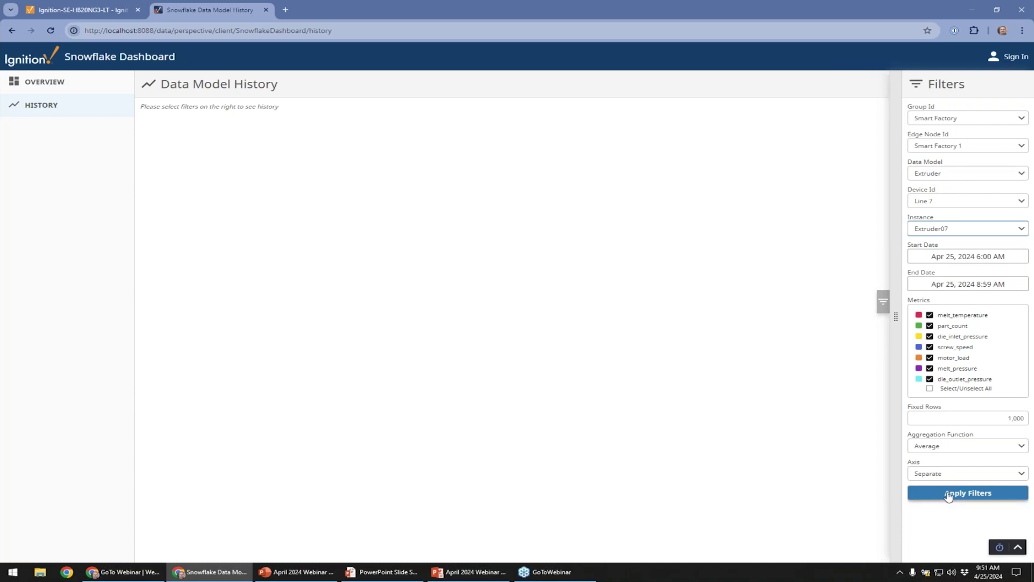